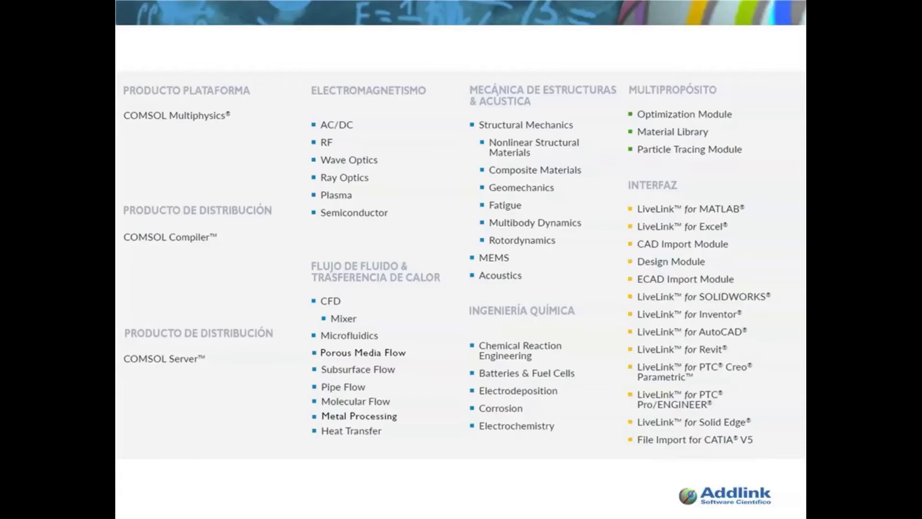
key(Right)
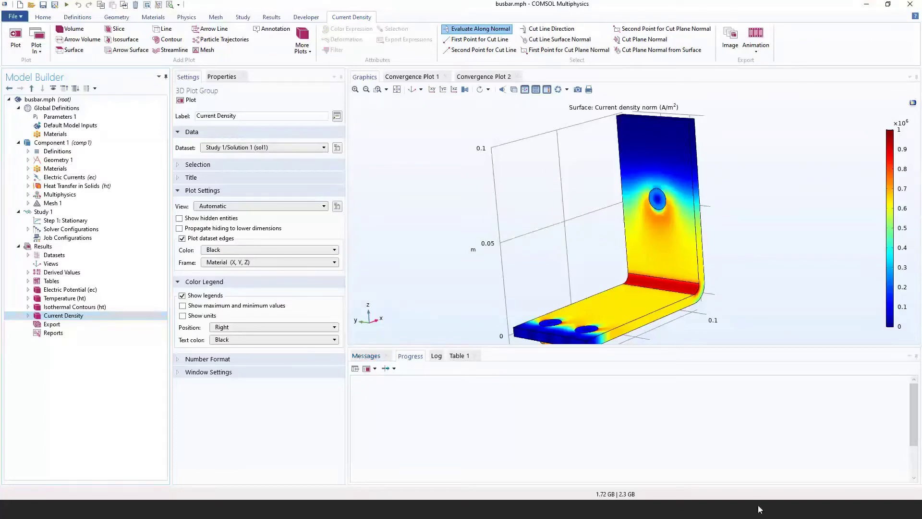
Step: Display the busbar model's global parameters and select the length parameter L
click(60, 117)
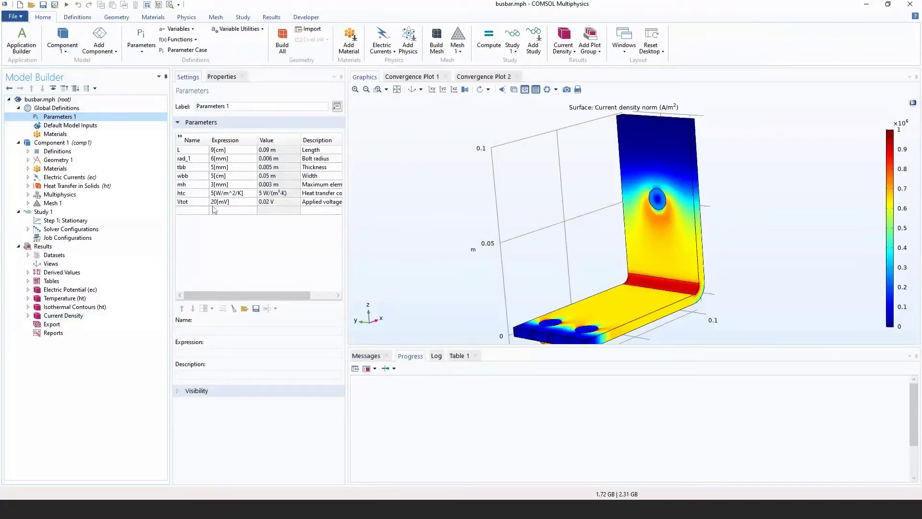
click(192, 151)
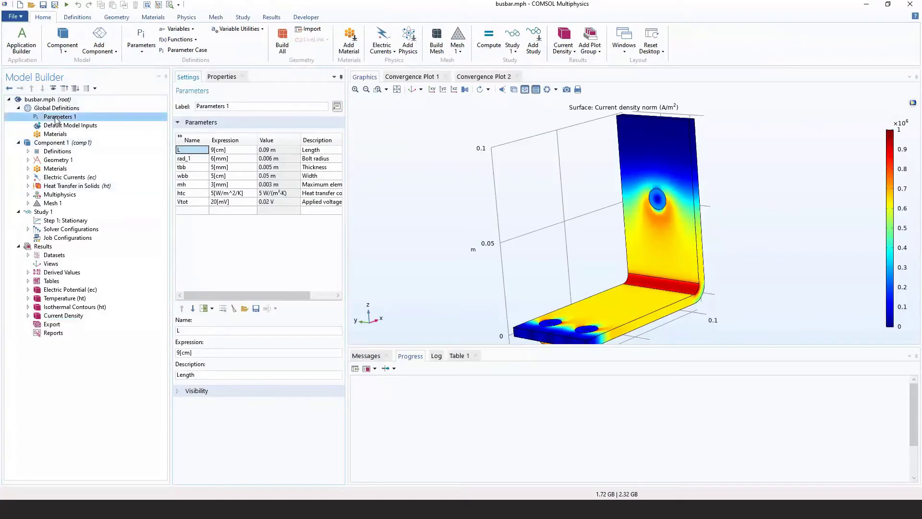
Step: Inspect the settings of Component 1 and the space dimensions offered for adding another component
click(74, 143)
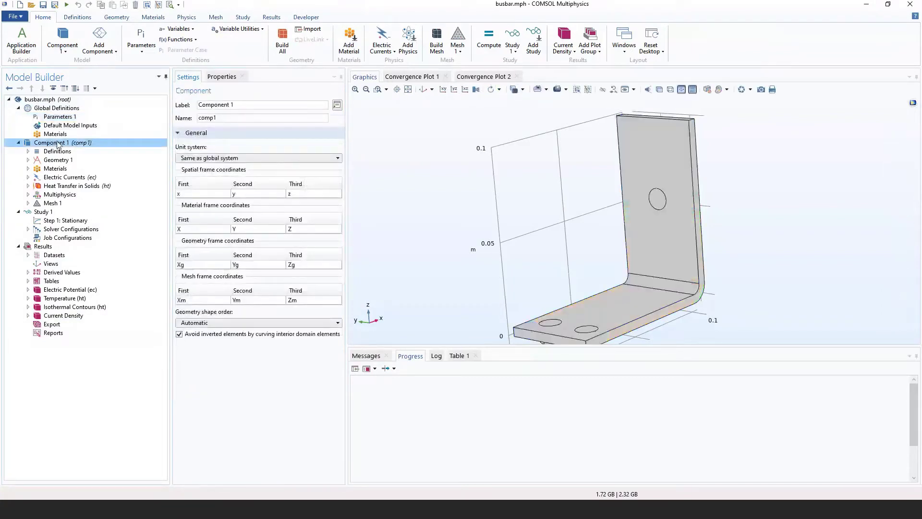
click(70, 50)
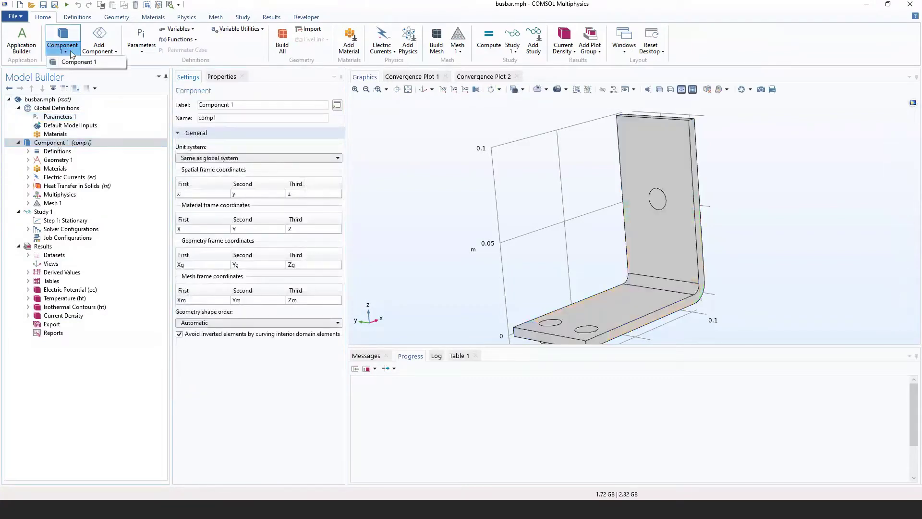
click(103, 50)
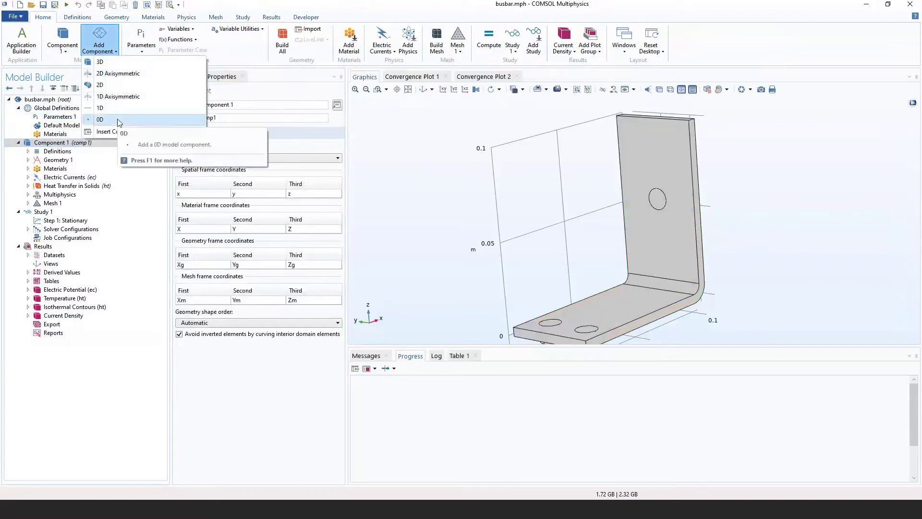
key(Escape)
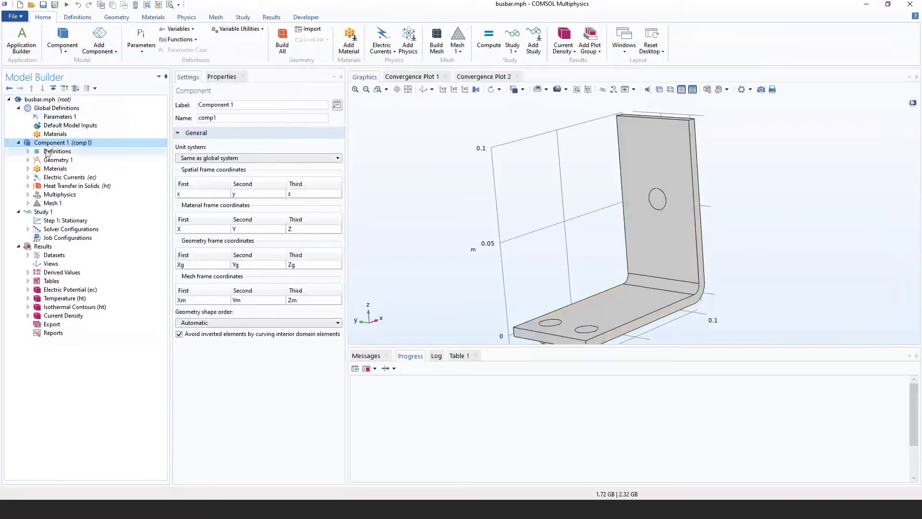
Step: Add a Variables node under the Definitions of Component 1
click(29, 152)
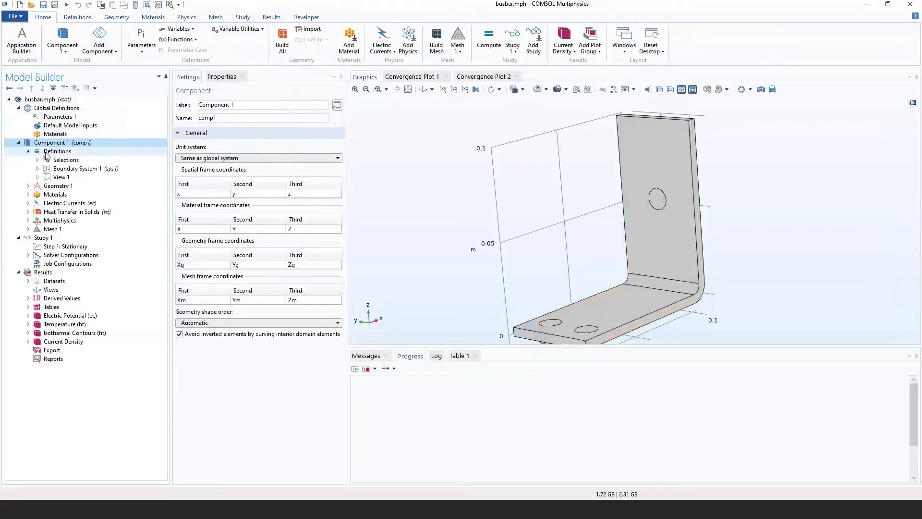
right_click(47, 154)
click(50, 158)
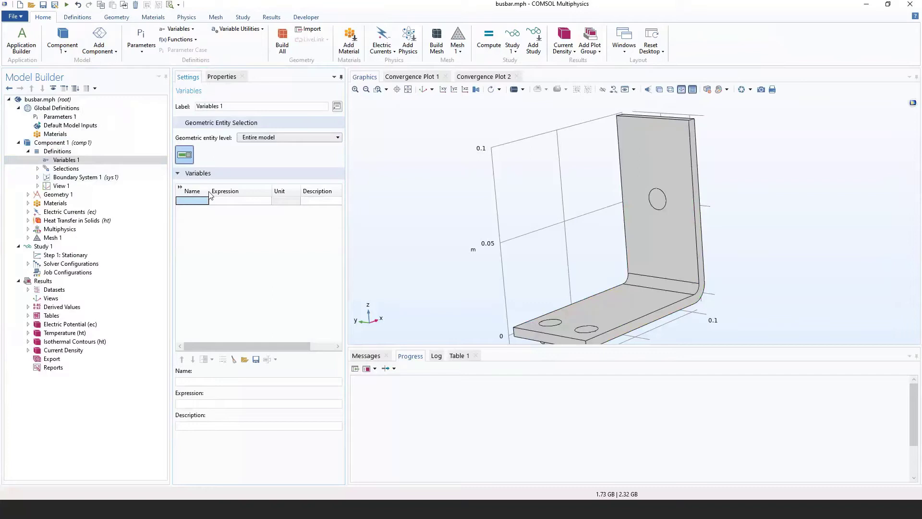
Step: Add an Import feature to Geometry 1 and check the importable 3D file formats without choosing a file
click(40, 195)
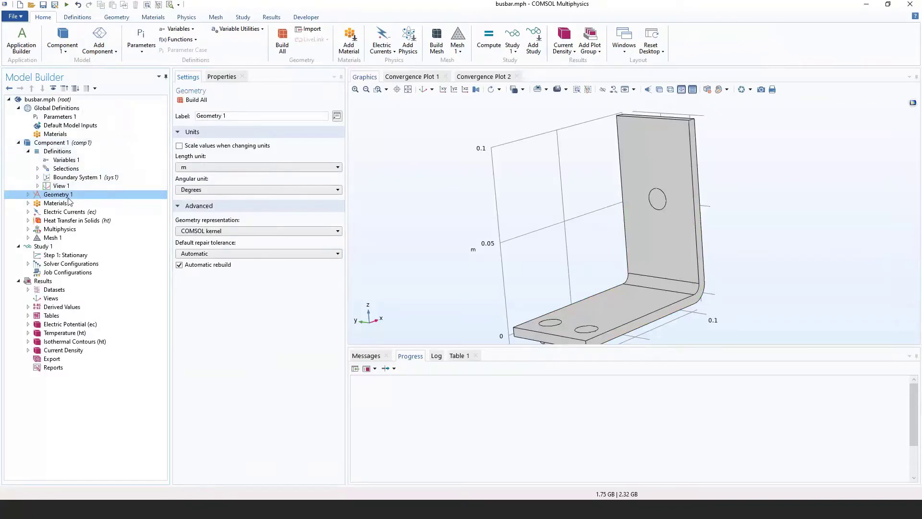
right_click(69, 201)
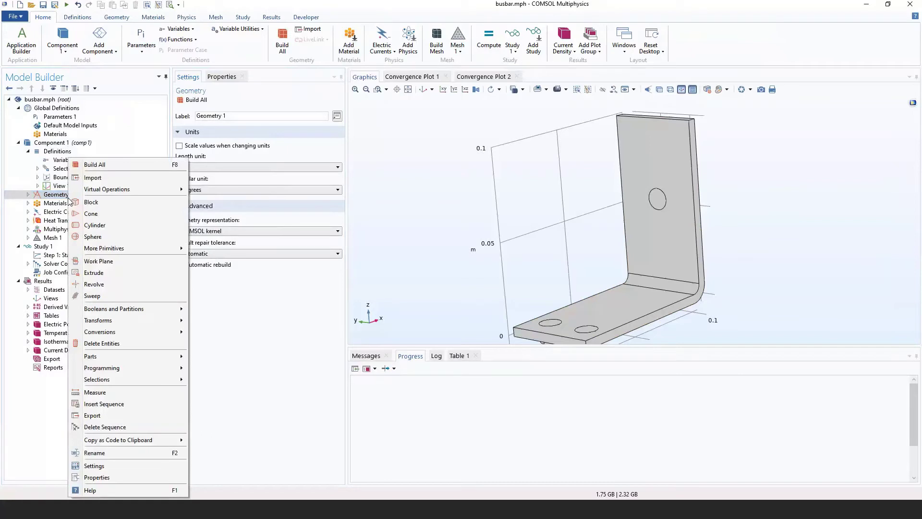
click(96, 177)
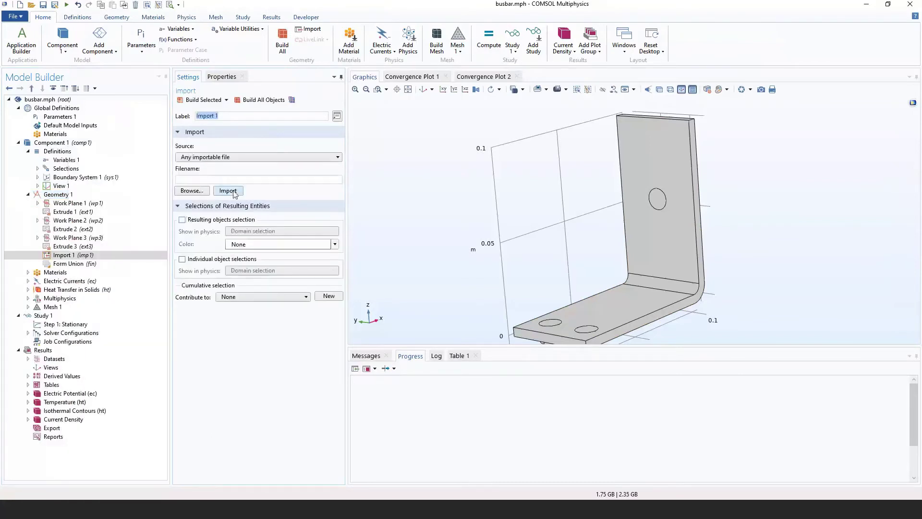
click(221, 193)
click(486, 272)
click(191, 191)
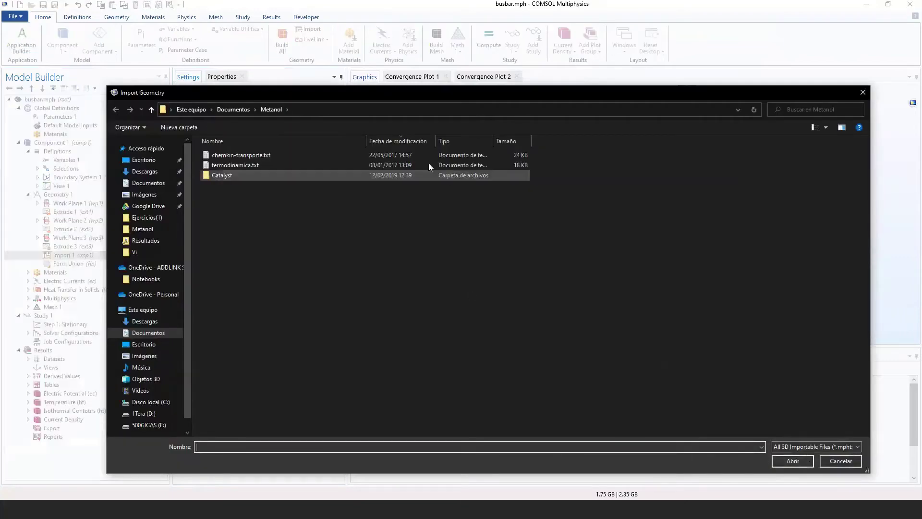
click(704, 422)
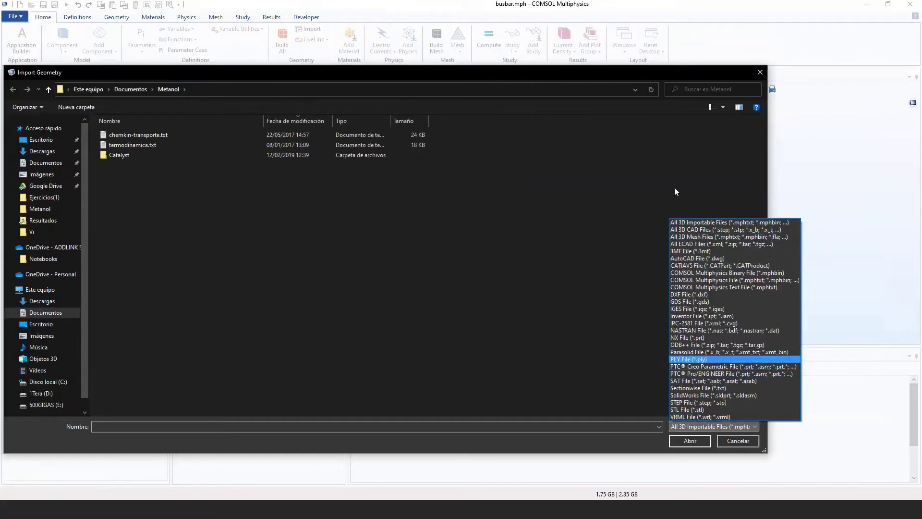
click(762, 72)
click(762, 72)
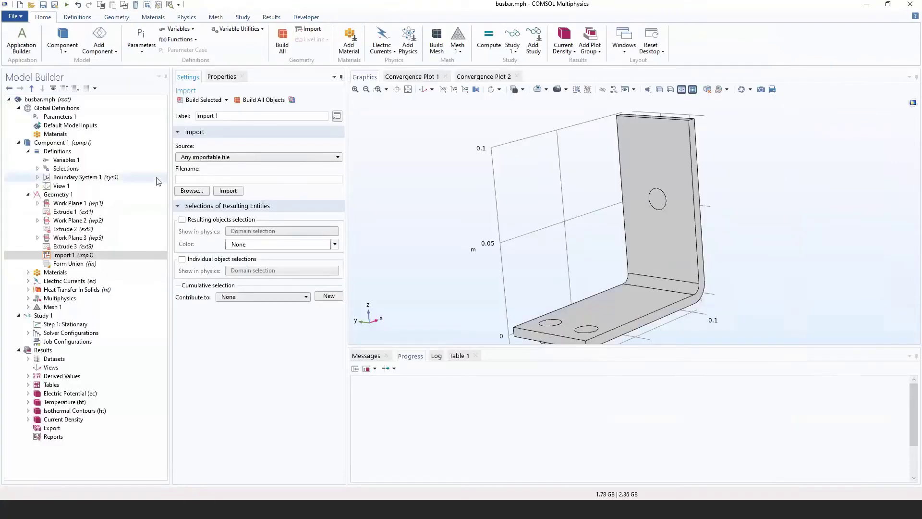
Step: Look over the geometry tools and delete the empty Import feature from Geometry 1
click(80, 195)
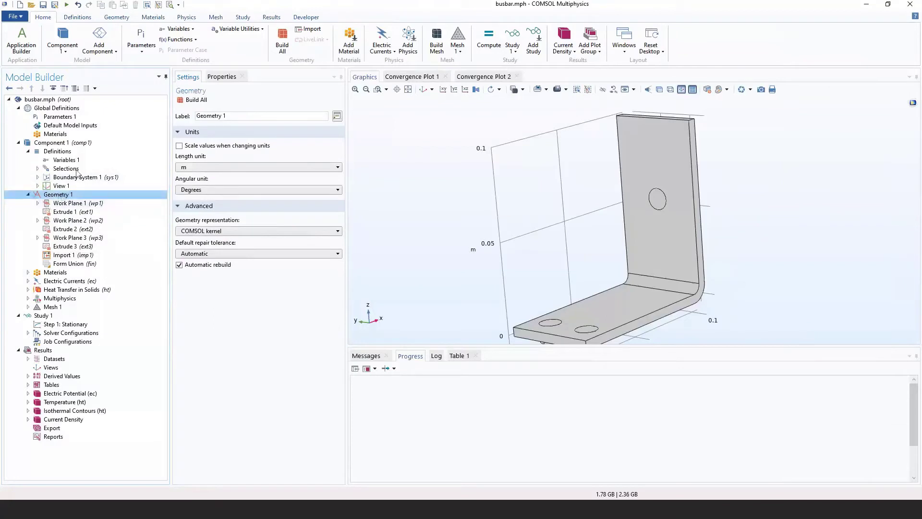
click(125, 18)
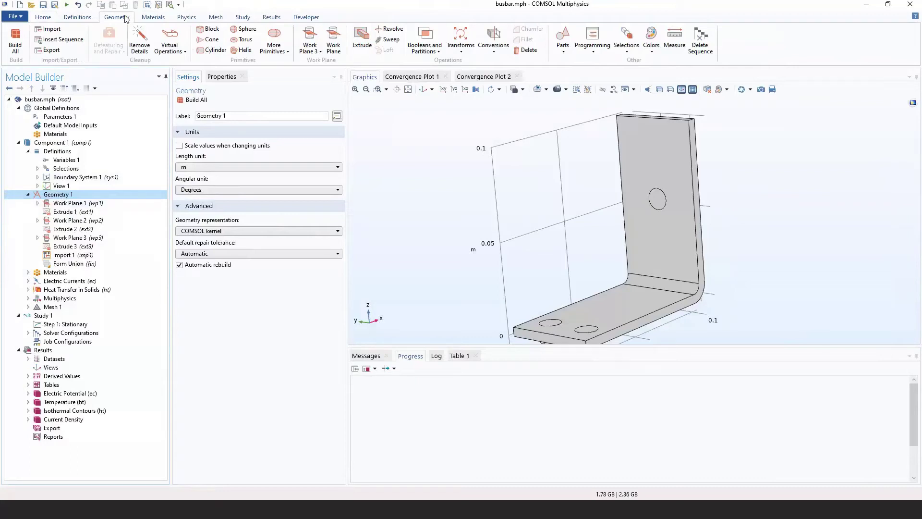
click(67, 255)
right_click(70, 257)
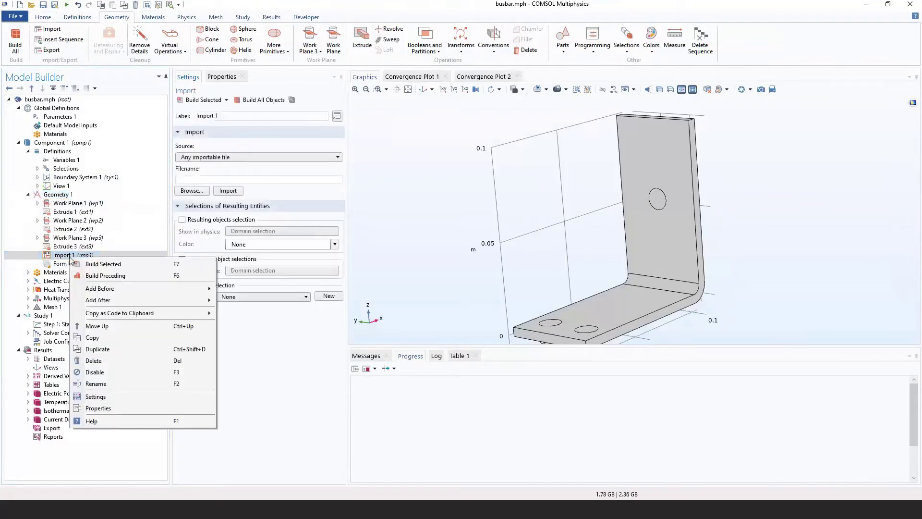
click(115, 360)
click(475, 296)
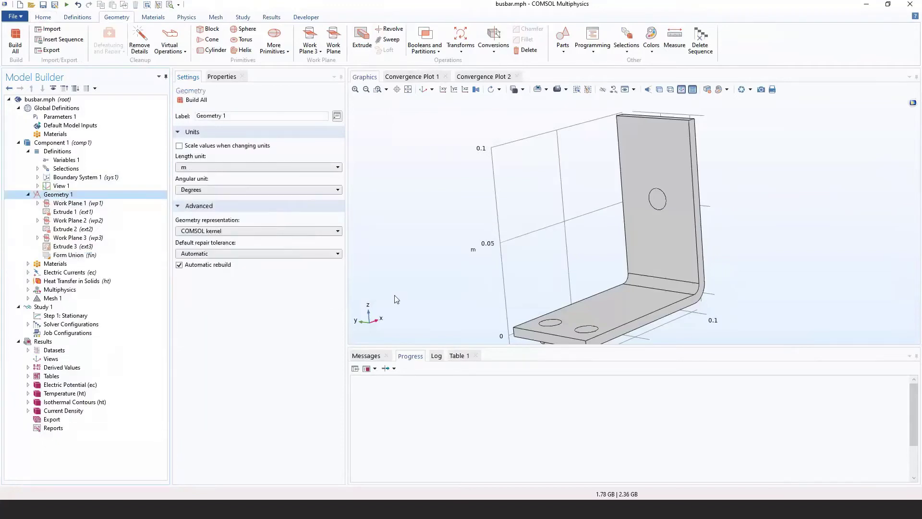
Step: Examine the plane geometry sequence of Work Plane 1 and build the complete busbar geometry
click(38, 203)
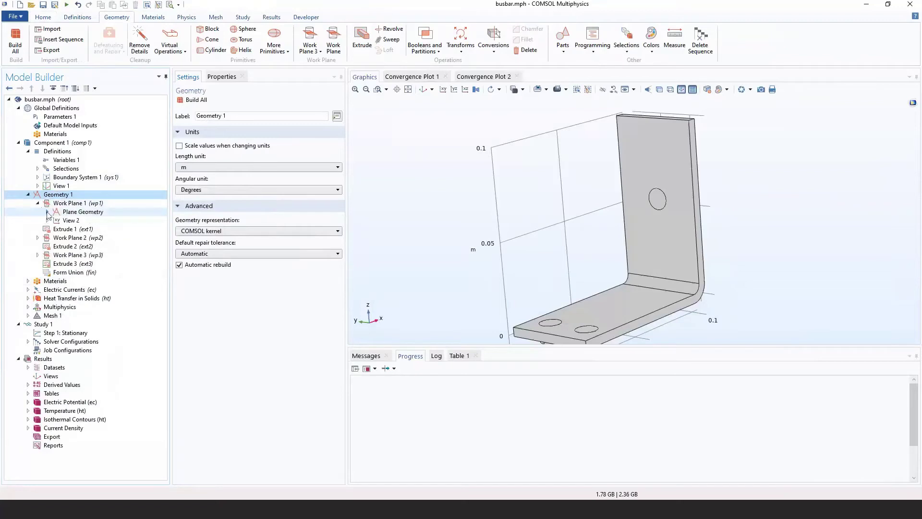
click(47, 212)
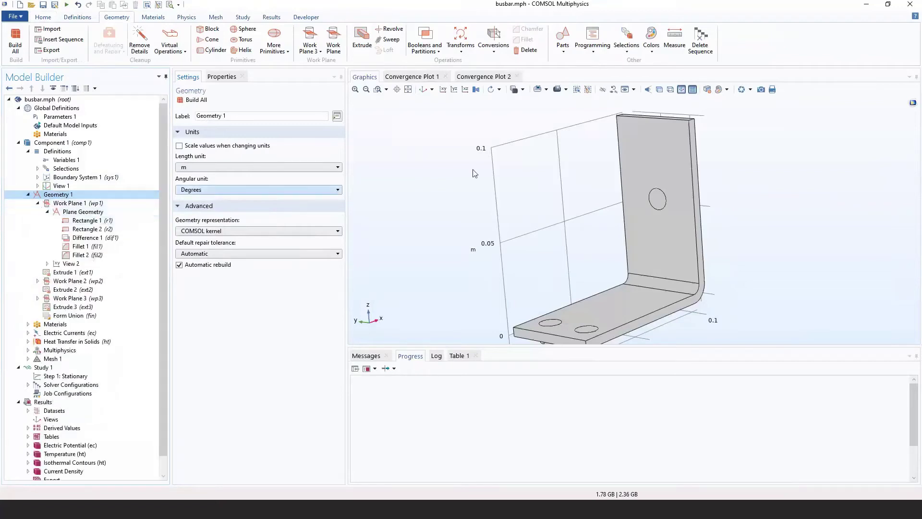
key(F8)
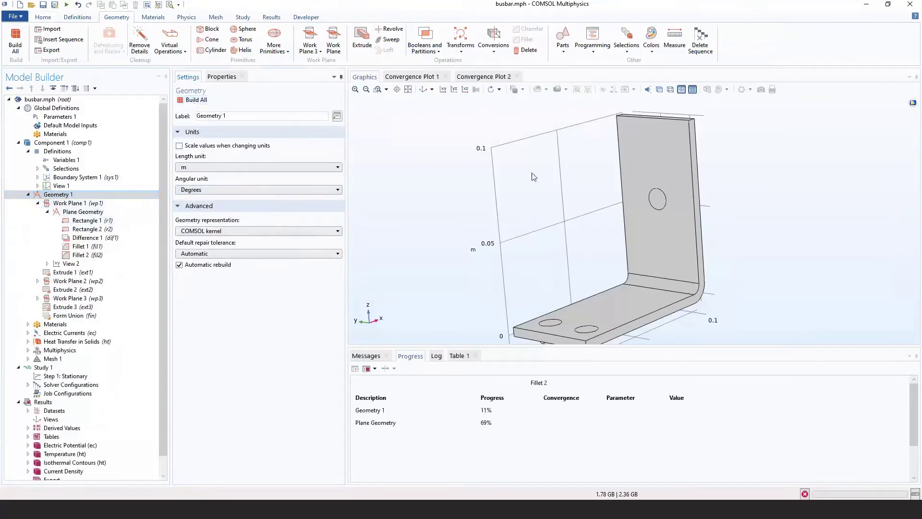
drag(514, 238, 462, 263)
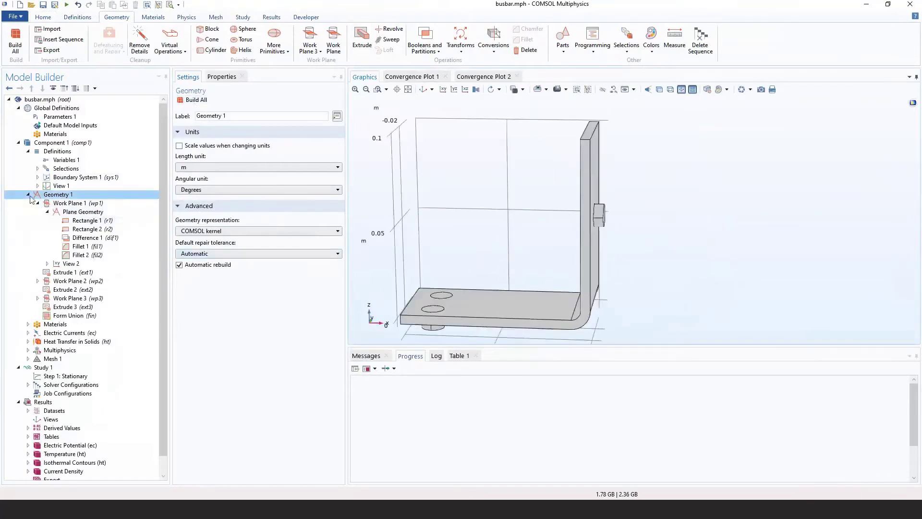
double_click(61, 195)
click(57, 194)
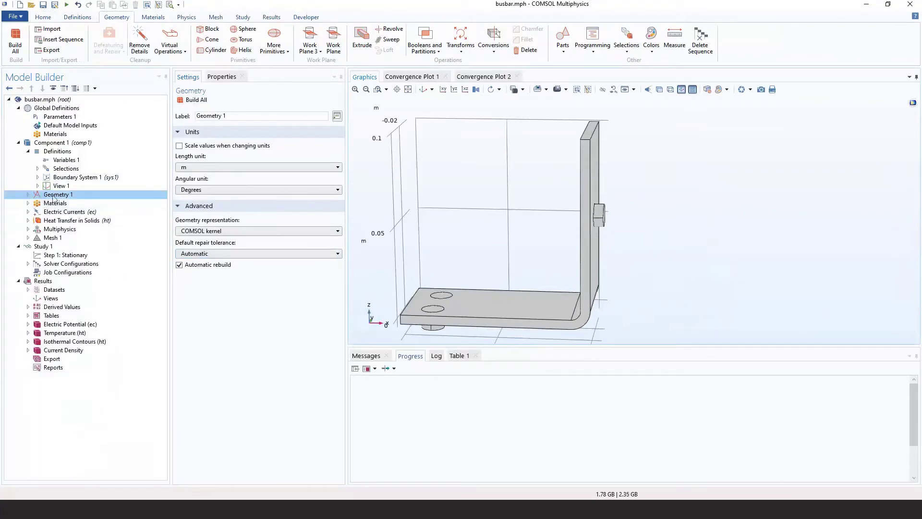
Step: Review the component's material overview and browse the material library categories without adding a material
click(56, 202)
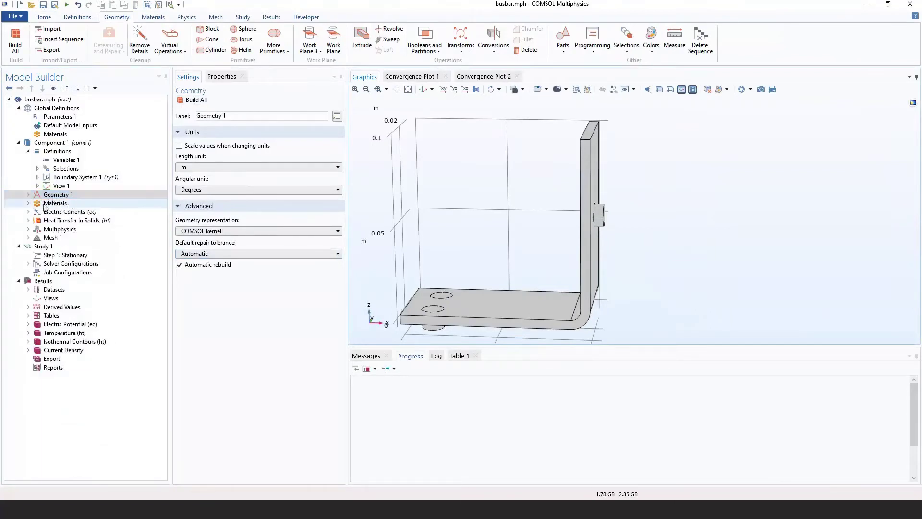
click(28, 203)
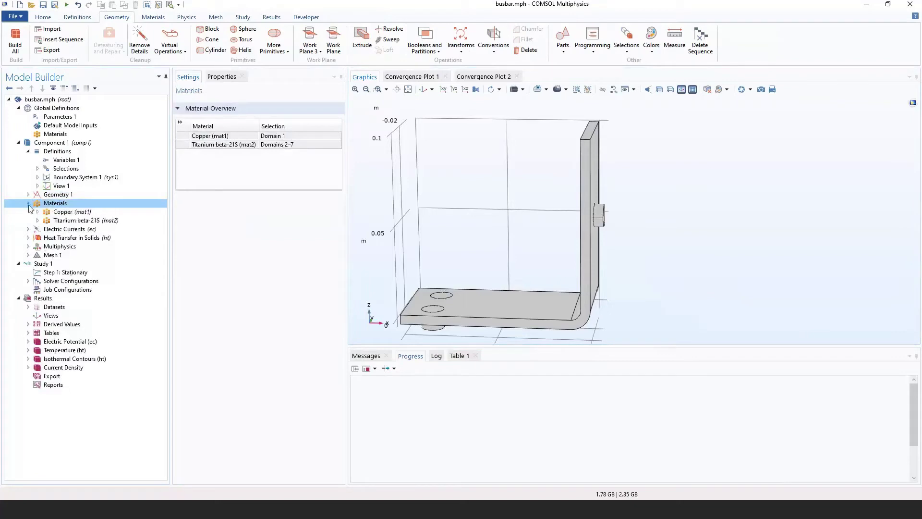
right_click(70, 205)
click(77, 211)
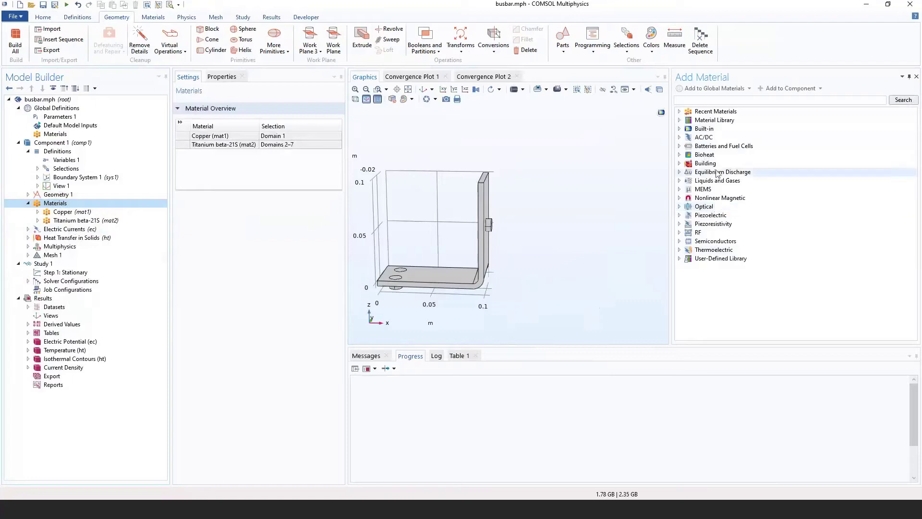
click(731, 121)
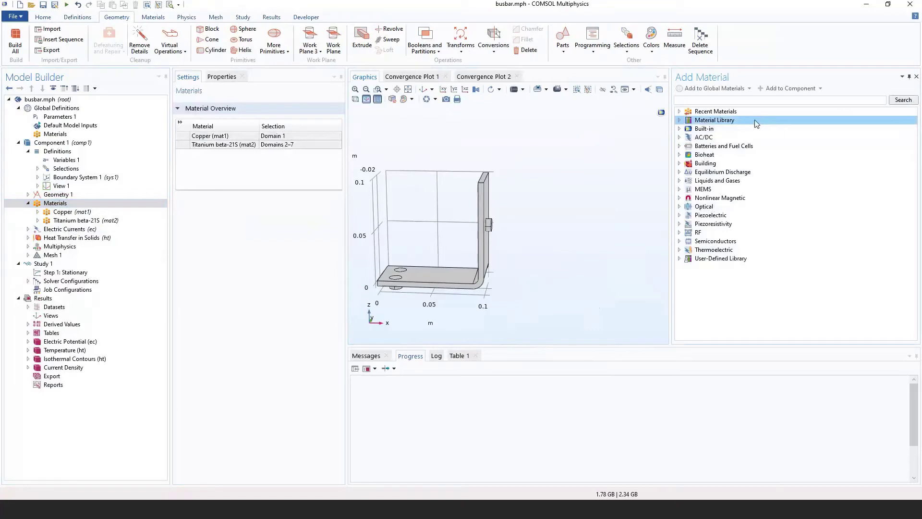
click(917, 76)
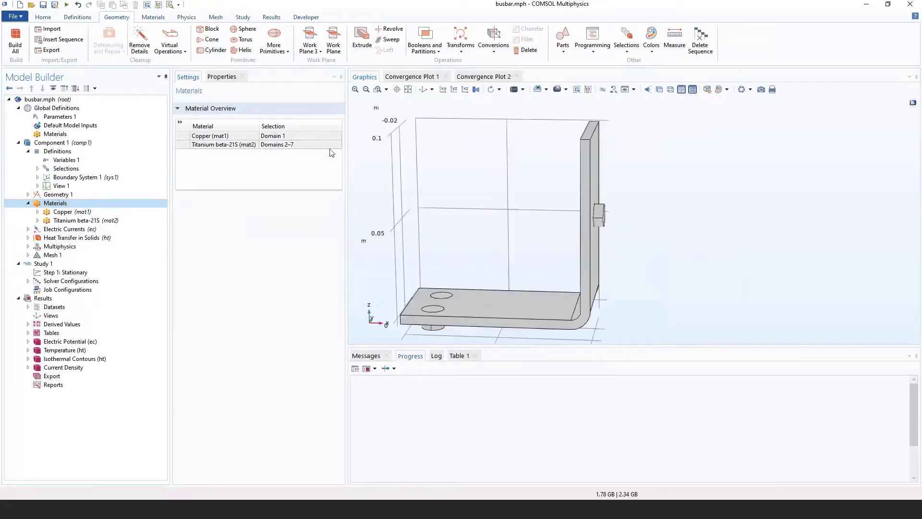
Step: Examine the domain assignments and property contents of the Copper and Titanium beta-21S materials
click(64, 212)
drag(485, 214, 571, 171)
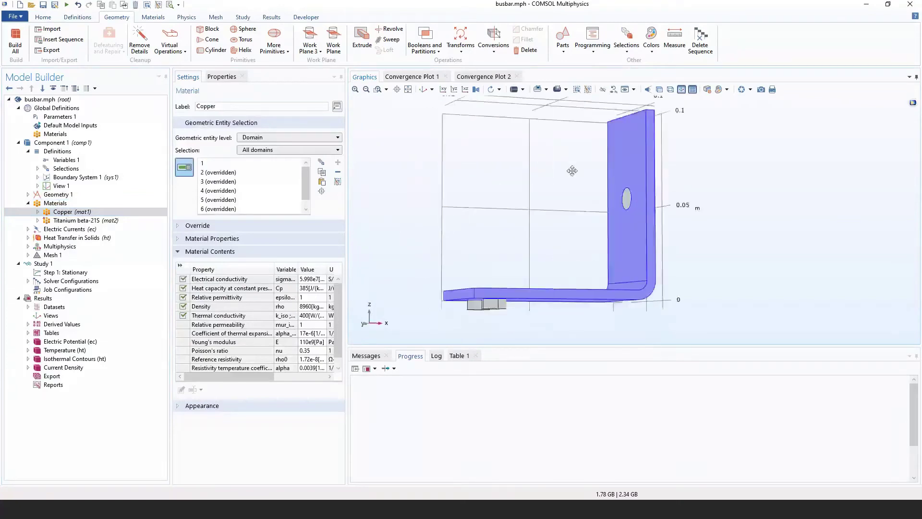
drag(503, 248, 450, 250)
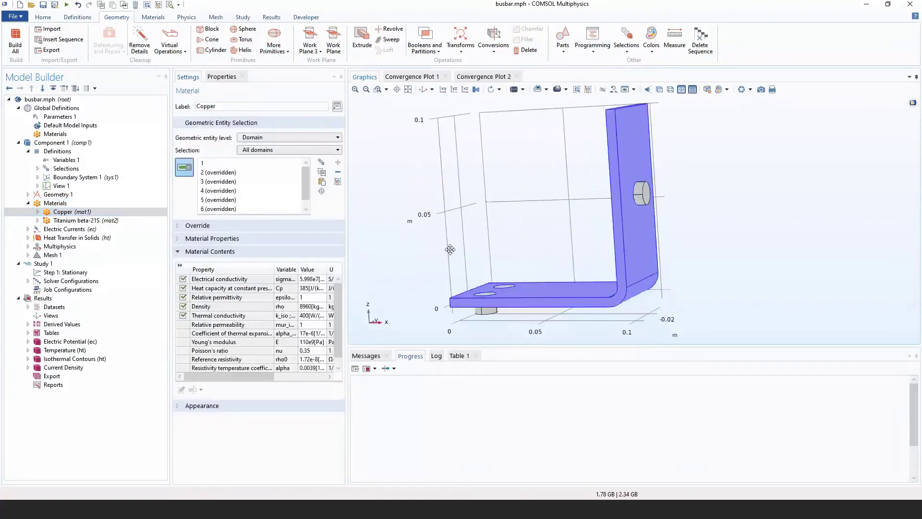
click(103, 221)
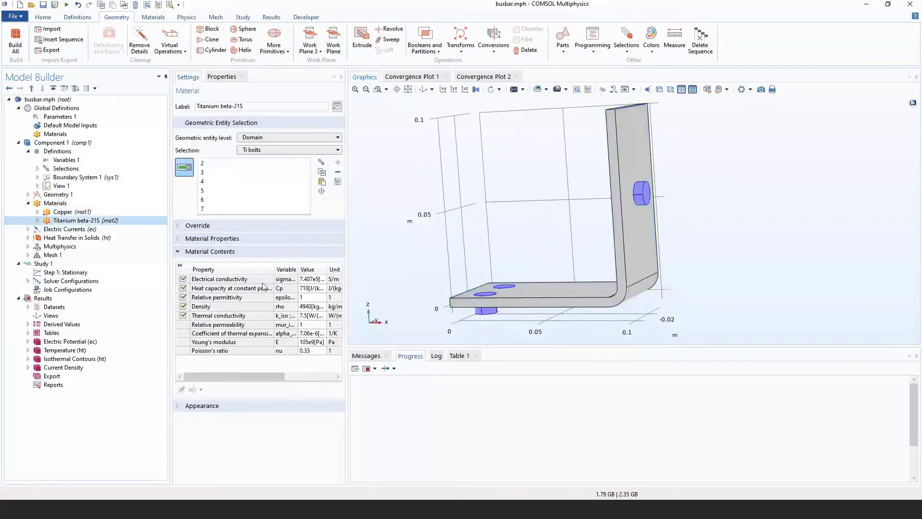
drag(346, 264, 401, 265)
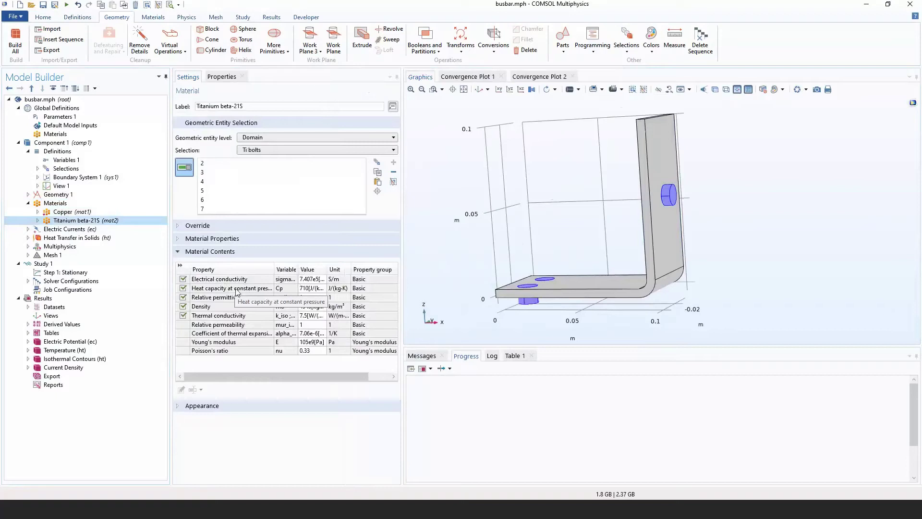
Step: Display the governing equations of the Electric Currents physics interface
click(64, 230)
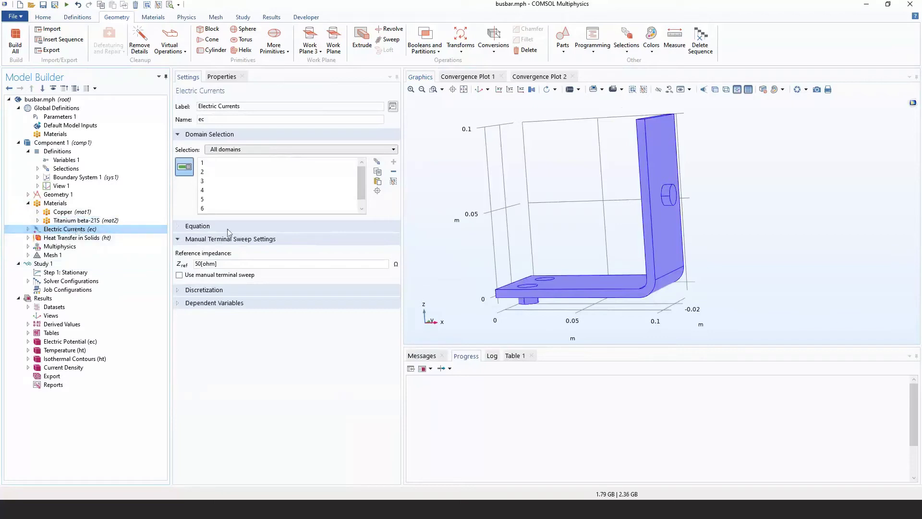
click(198, 226)
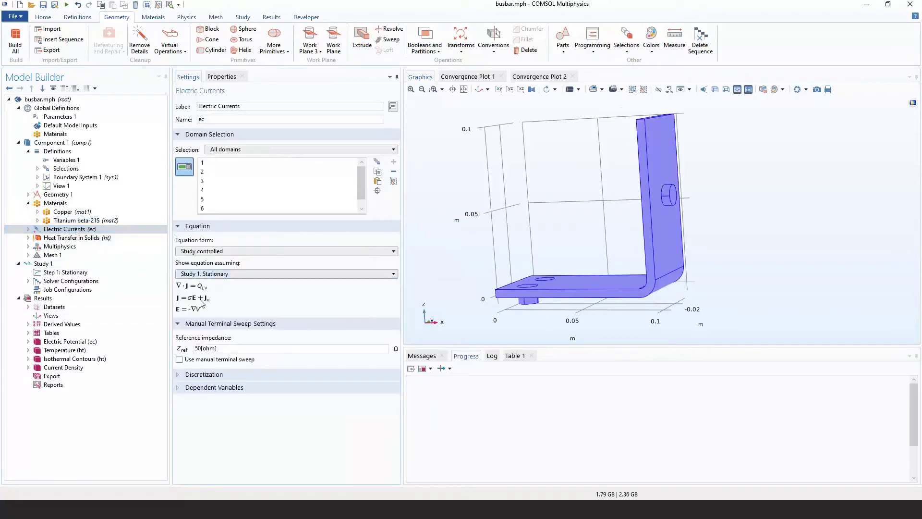
Step: Display the dependent variable of the Electric Currents interface and browse the features that can be added to it
click(196, 388)
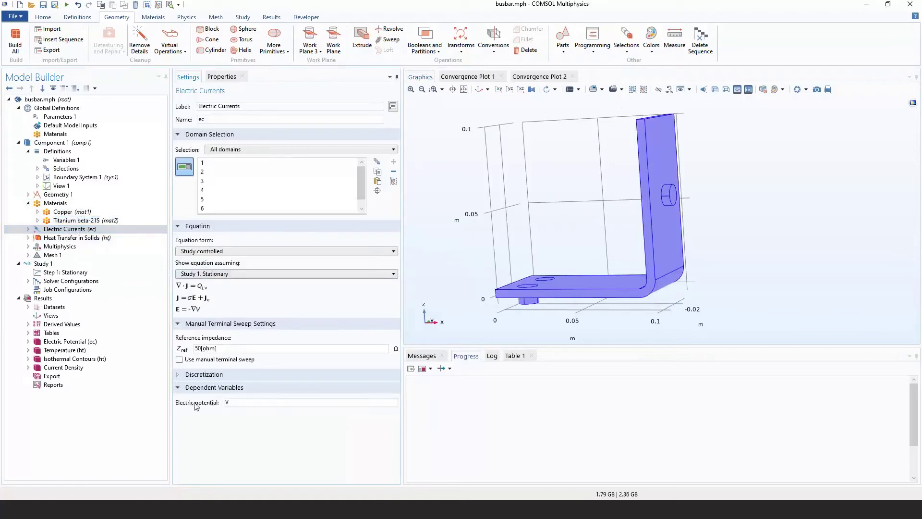
click(29, 230)
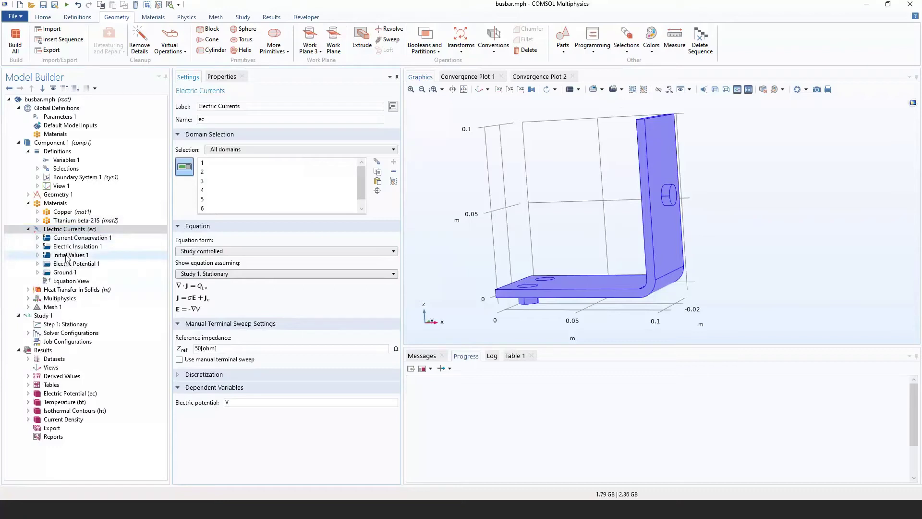
click(75, 230)
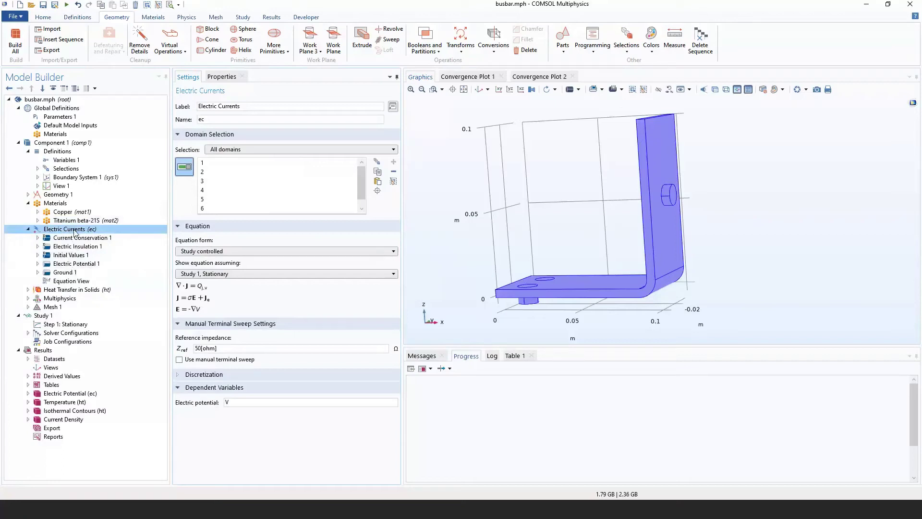
right_click(76, 232)
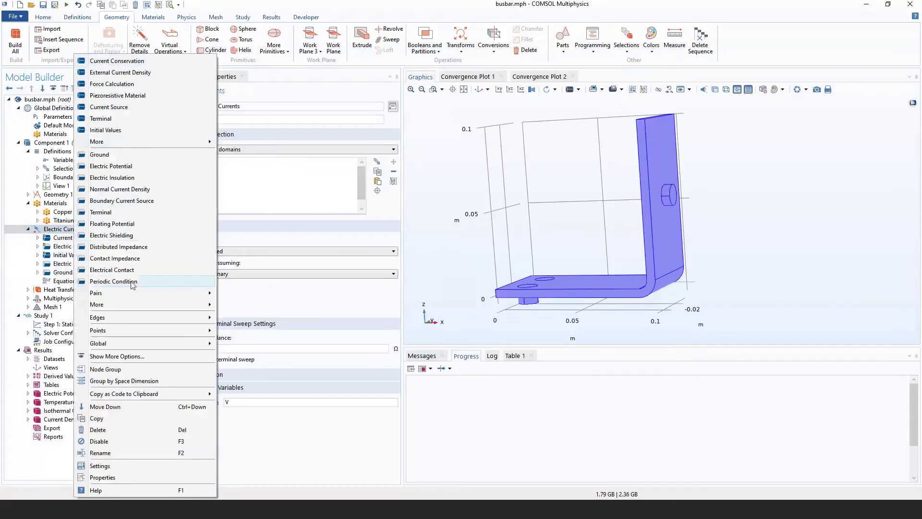
click(61, 231)
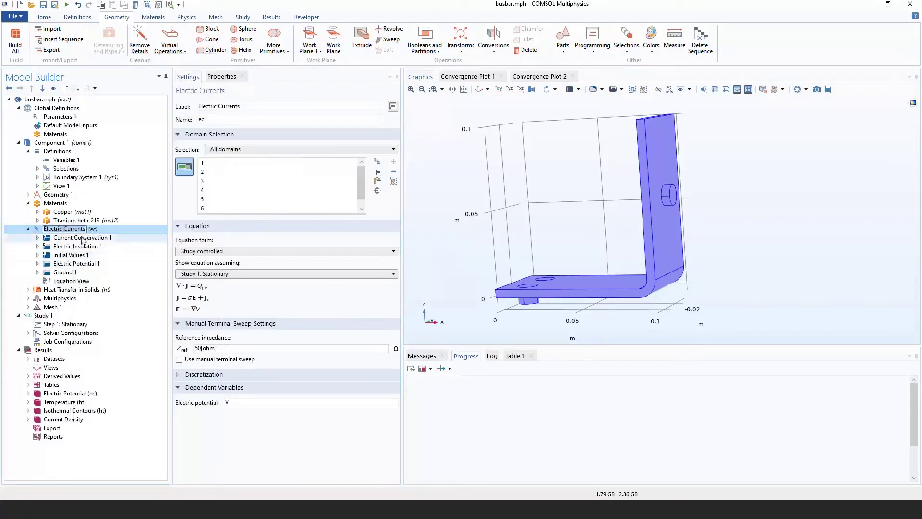
Step: Examine the Current Conservation 1 settings and the Electric Potential 1 condition, including its equation, applied voltage parameter and assigned bolt face
click(68, 238)
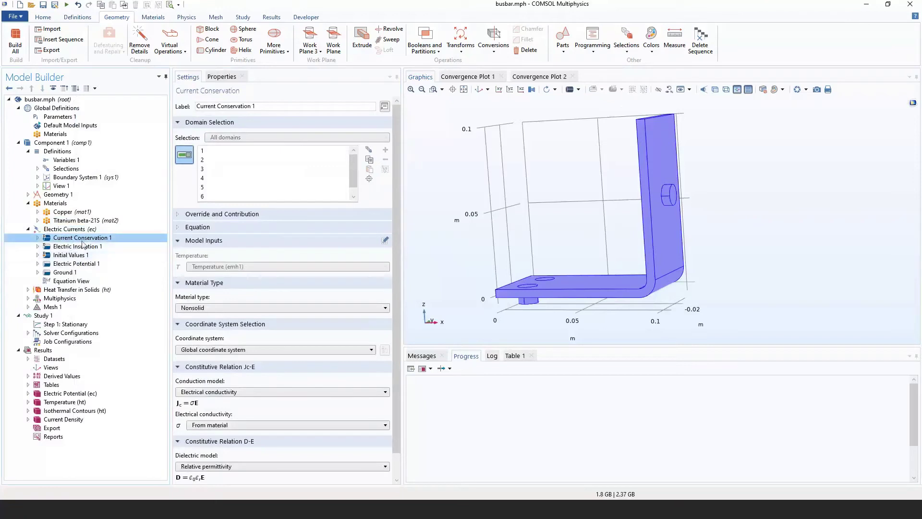
click(59, 265)
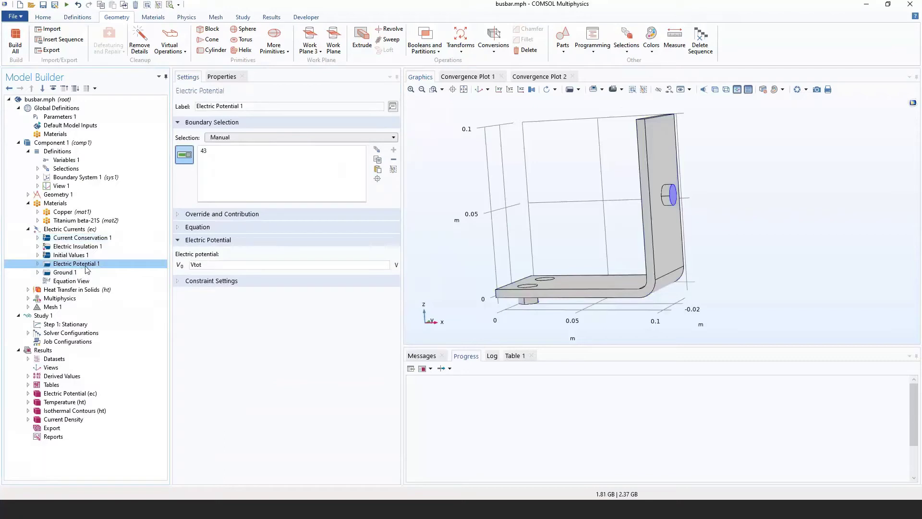
click(198, 227)
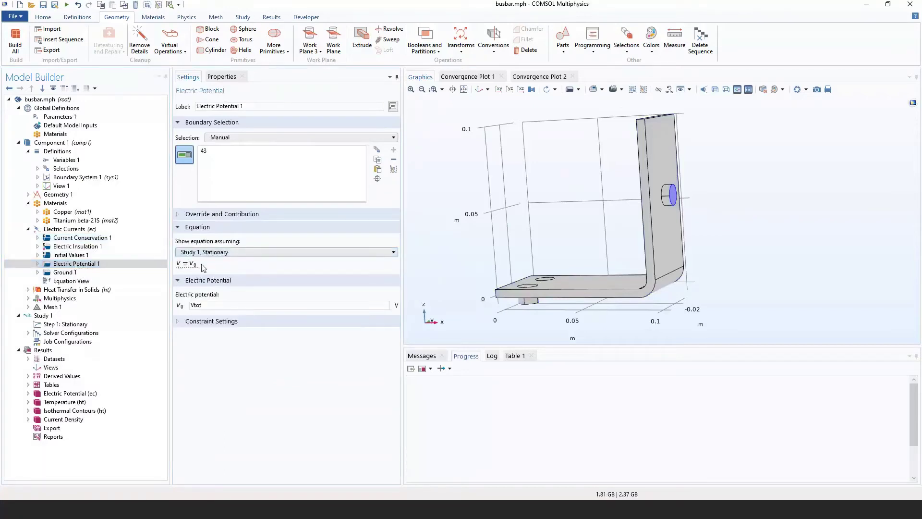
double_click(193, 305)
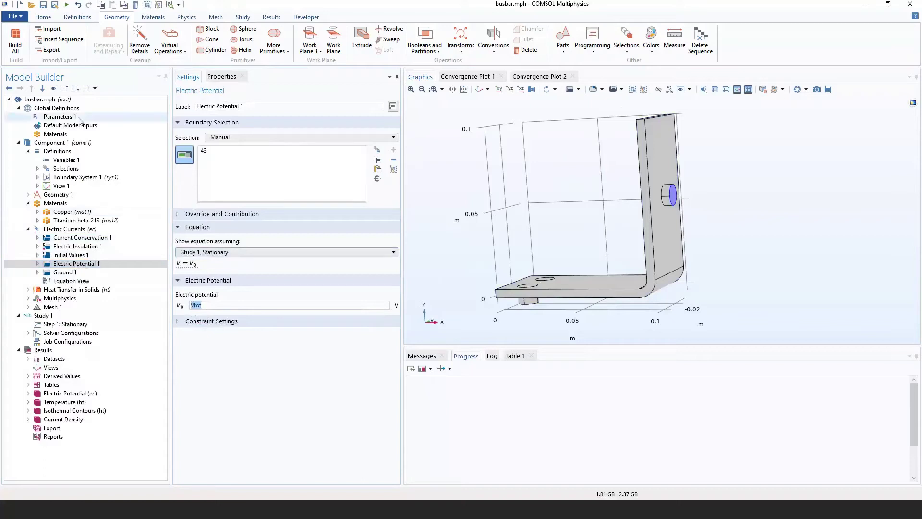
drag(563, 196, 463, 236)
scroll(532, 238, up, 5)
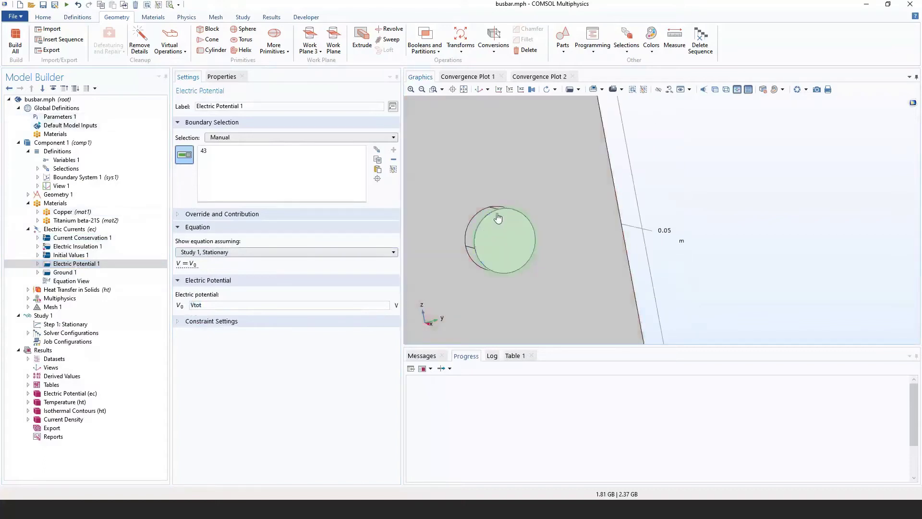
middle_drag(493, 220, 501, 308)
drag(585, 261, 677, 226)
drag(456, 232, 471, 313)
Step: Inspect the Ground 1 condition and its assigned boundaries on the bolts beneath the busbar's horizontal leg
click(64, 272)
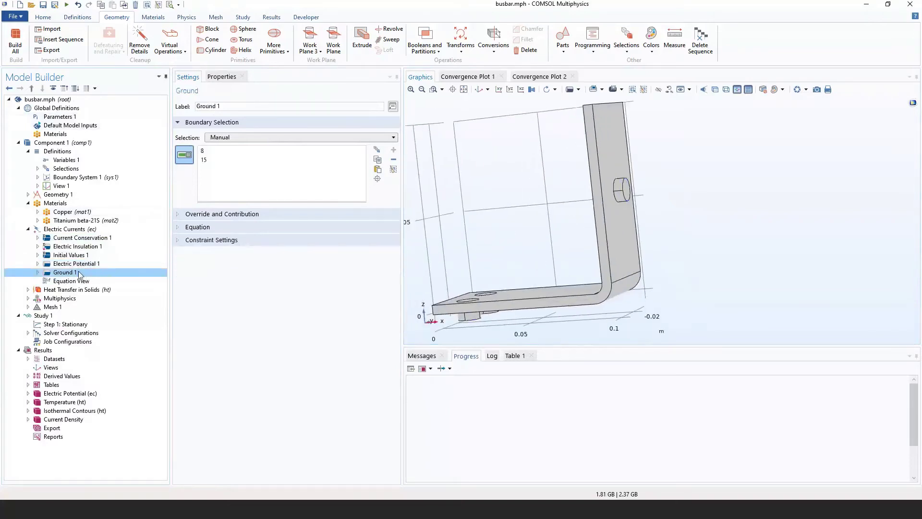
drag(596, 212, 468, 262)
drag(516, 191, 529, 226)
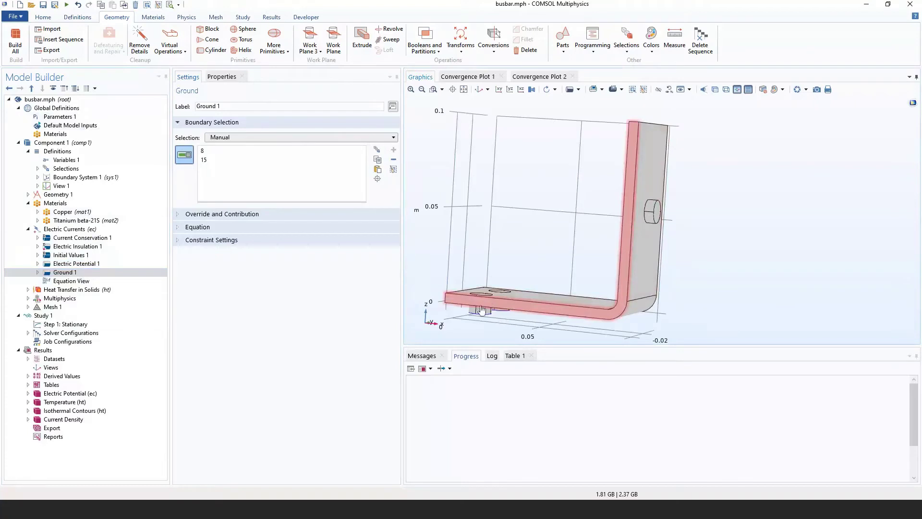
drag(487, 304, 466, 249)
Step: Display the governing equations and dependent variable of the Heat Transfer in Solids interface
double_click(97, 290)
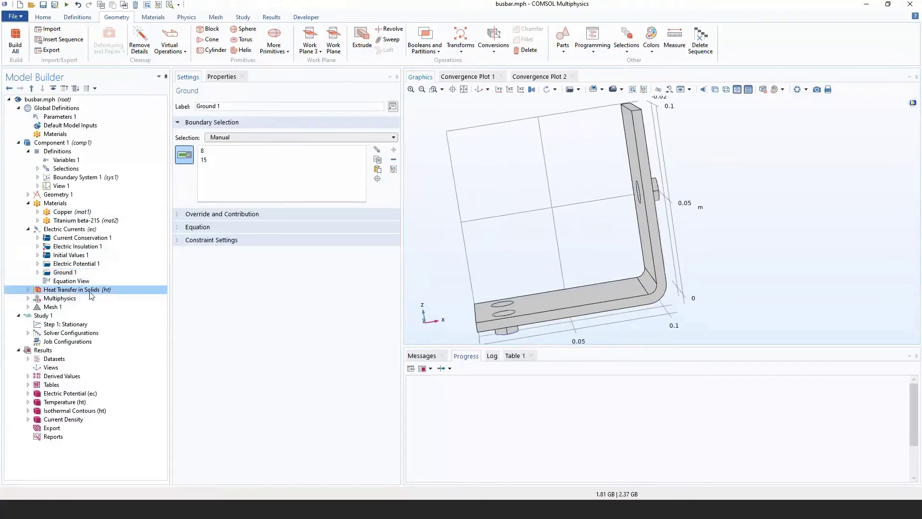
click(198, 226)
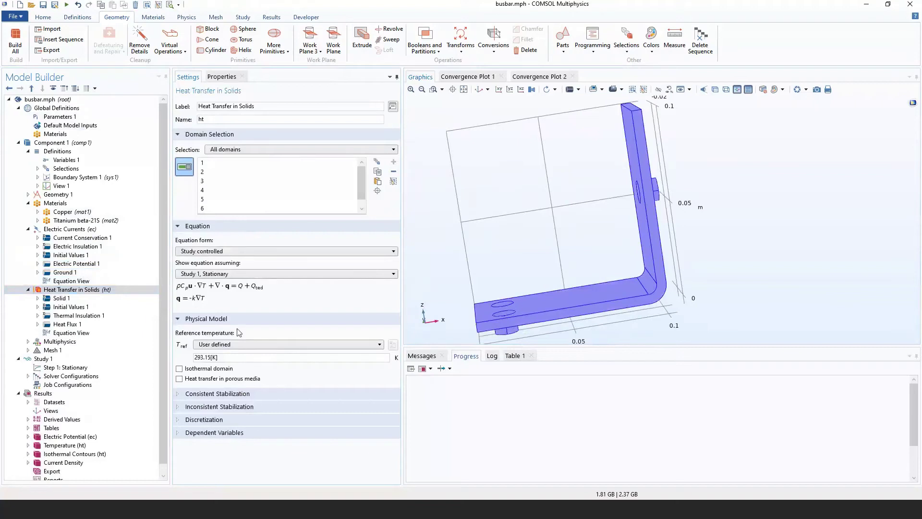
click(217, 434)
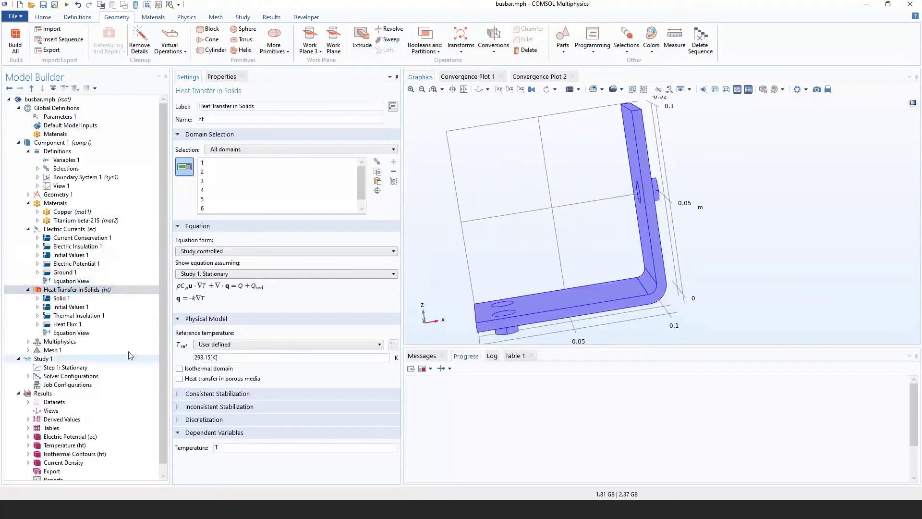
Step: Examine the Heat Flux 1 boundary condition and the Electromagnetic Heating 1 multiphysics coupling settings
click(101, 325)
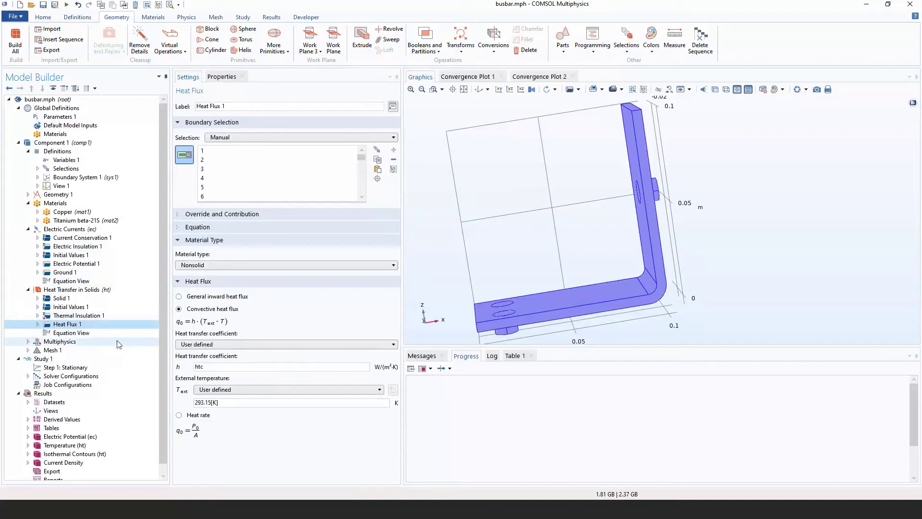
double_click(50, 344)
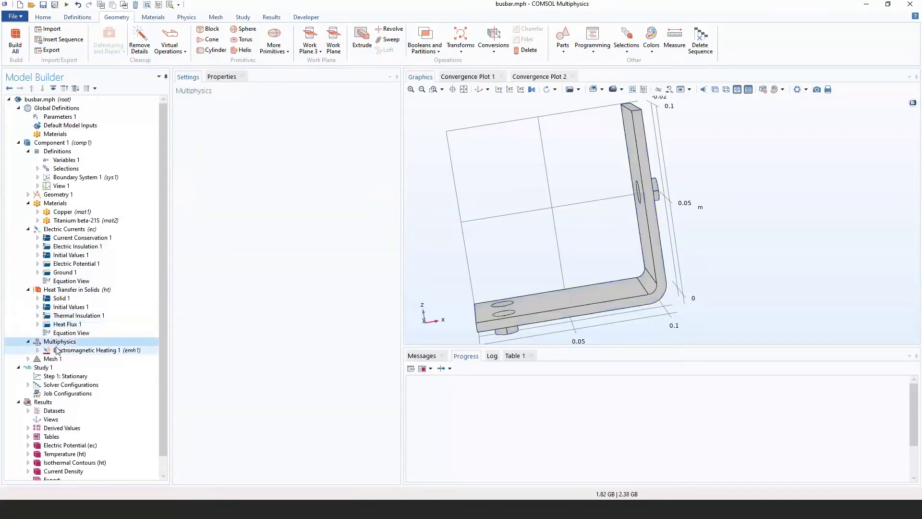
click(63, 351)
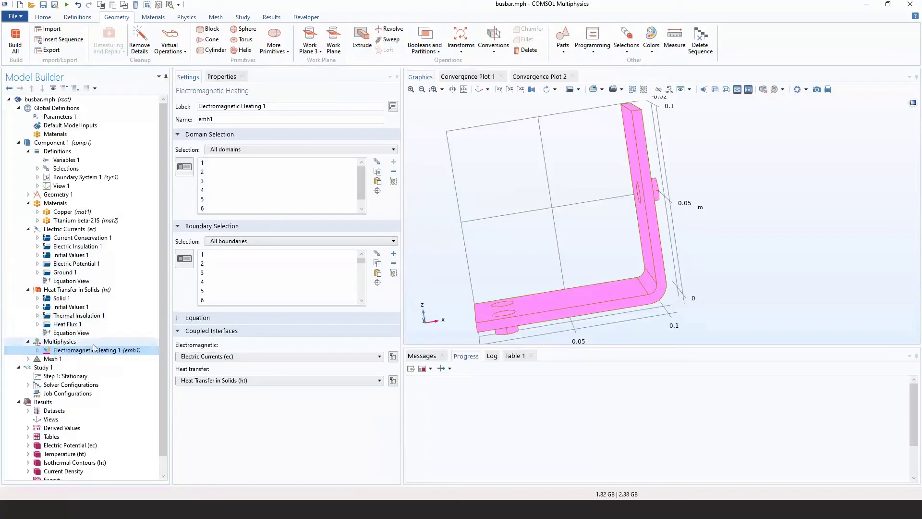
Step: Build the complete Mesh 1 sequence and inspect the meshed busbar from another angle
click(56, 360)
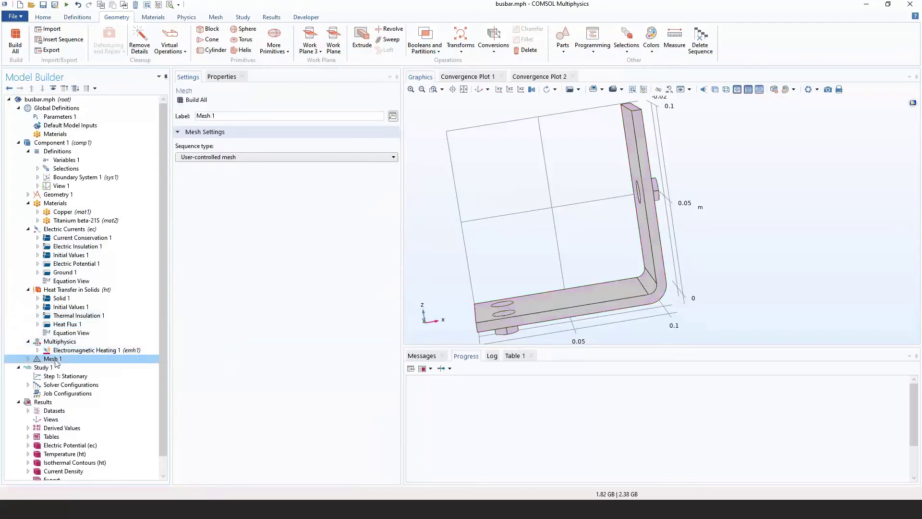
click(192, 100)
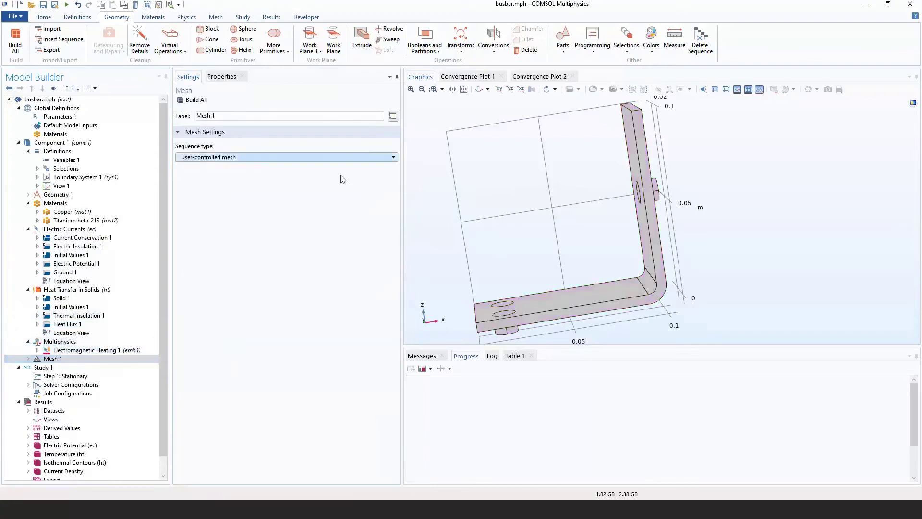
right_drag(472, 269, 494, 276)
drag(494, 276, 517, 240)
Step: Review the sequence type options of Mesh 1, its child nodes and the available meshing operations without changing anything
click(221, 158)
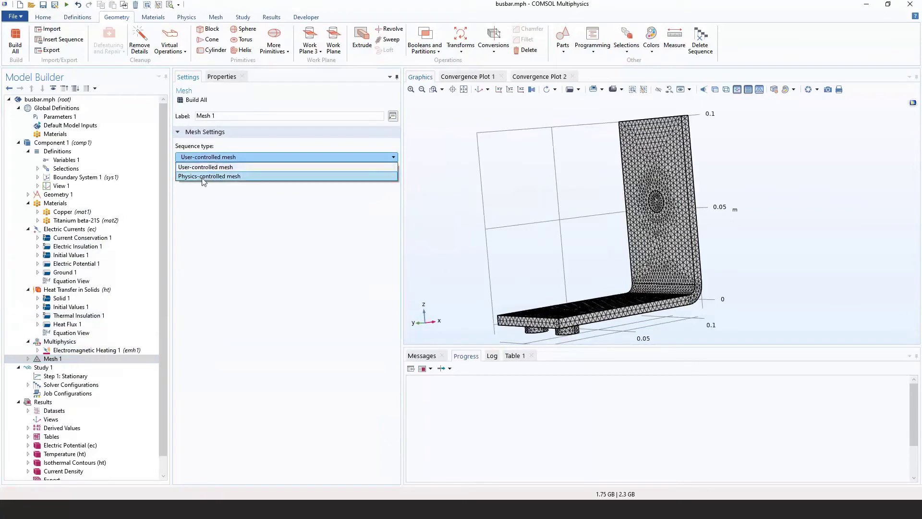
click(210, 211)
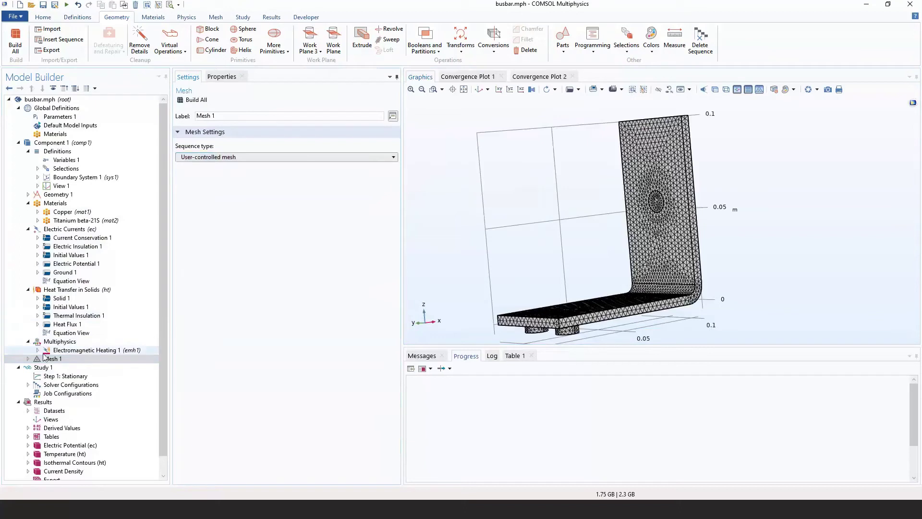
click(28, 359)
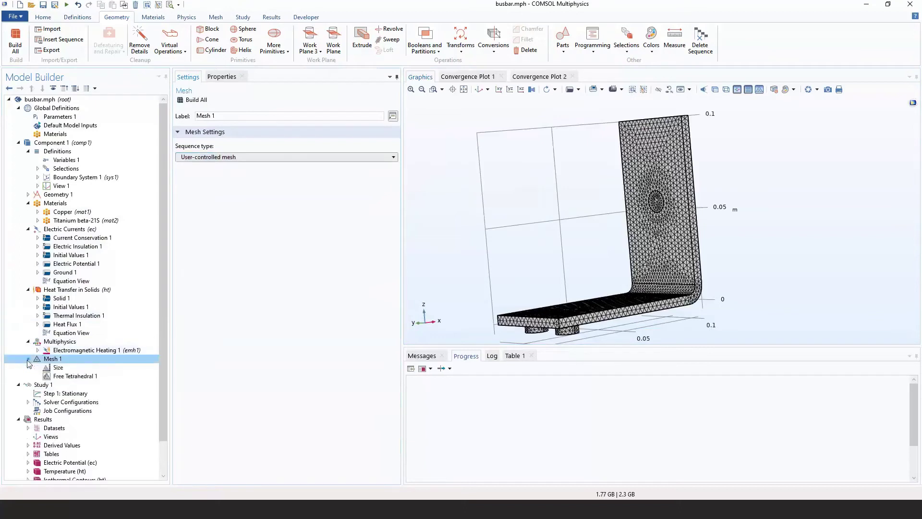
right_click(43, 360)
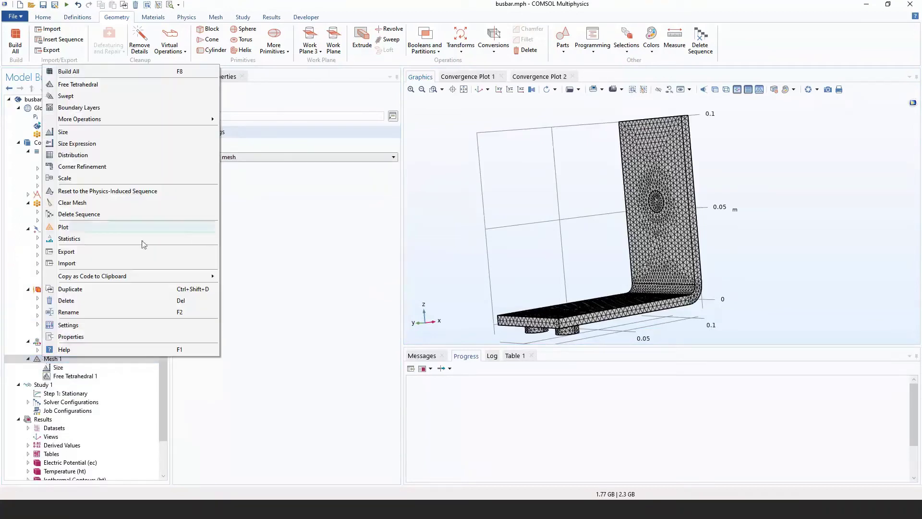
mouse_move(137, 119)
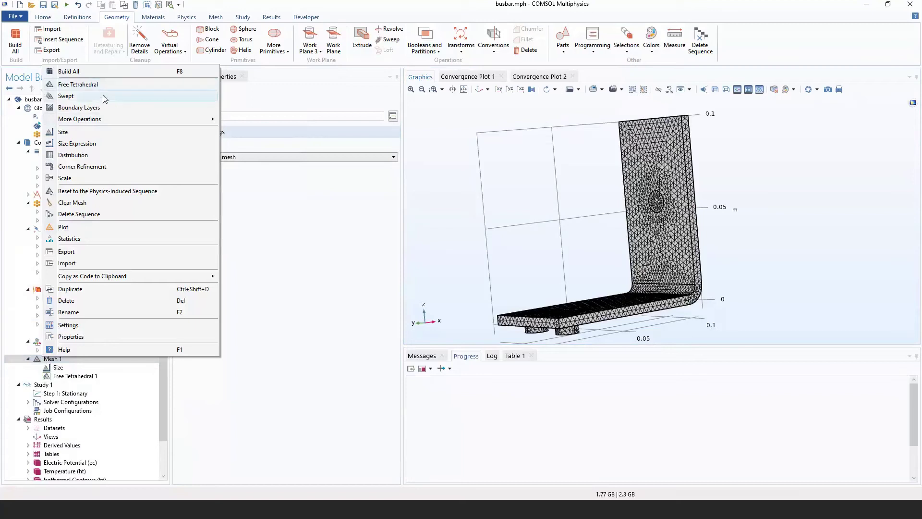
mouse_move(99, 120)
click(253, 336)
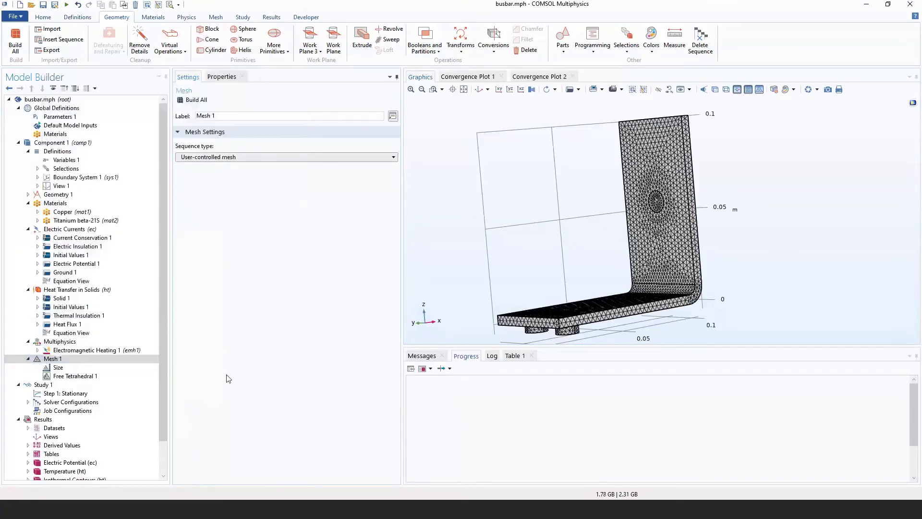
Step: Examine the custom element size parameters of Mesh 1 and inspect the element distribution on the busbar up close
click(107, 370)
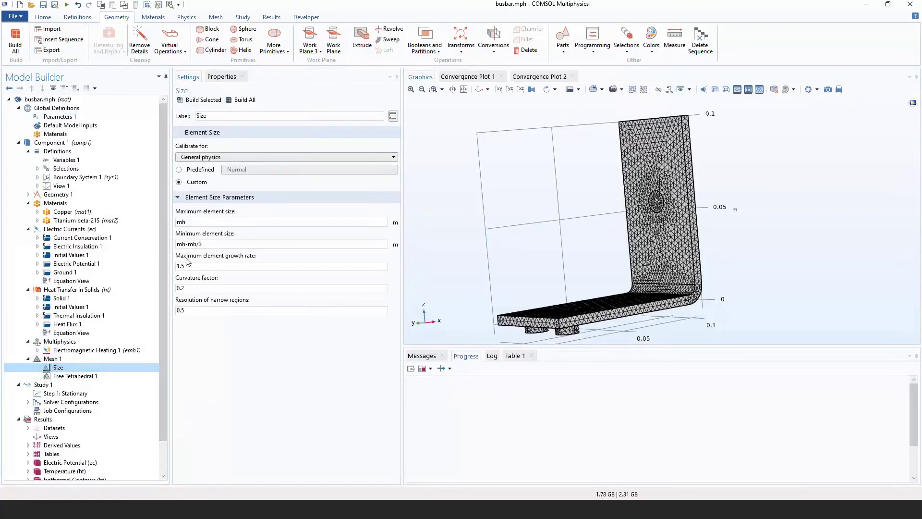
drag(606, 247, 529, 249)
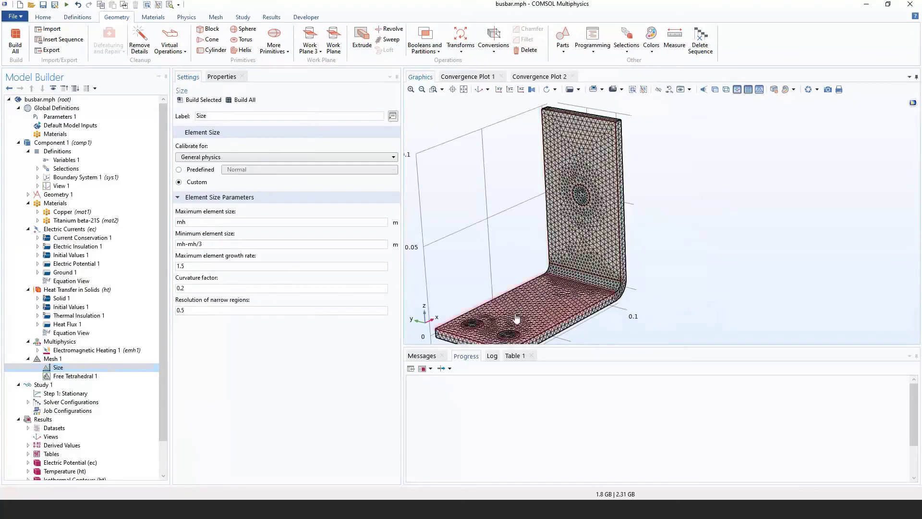
scroll(590, 252, up, 5)
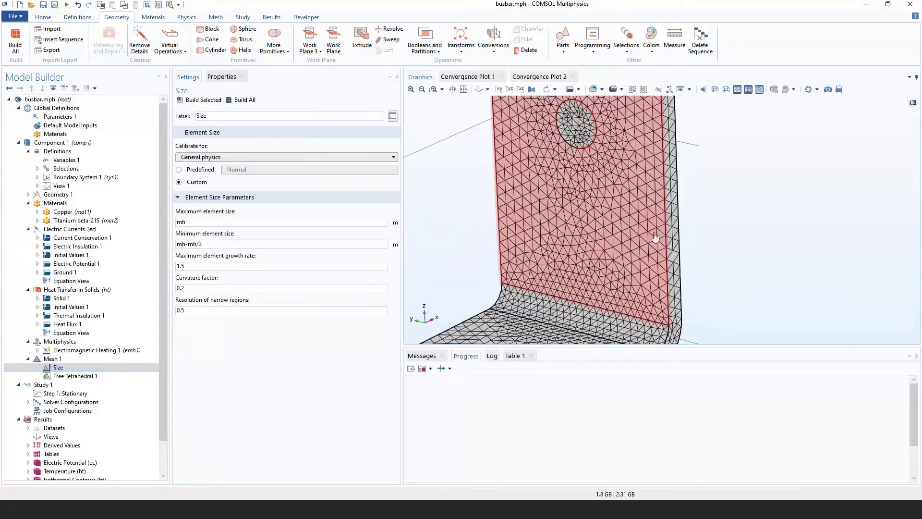
scroll(465, 233, down, 5)
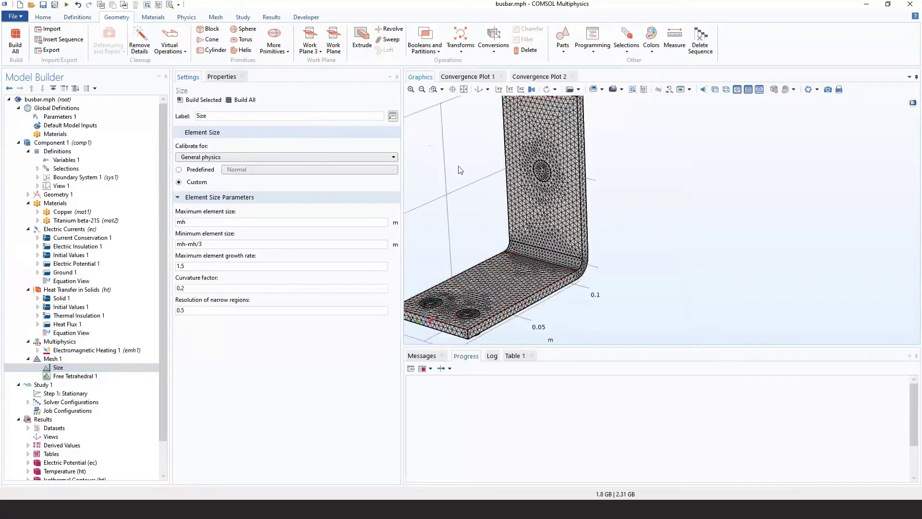
right_drag(465, 233, 552, 254)
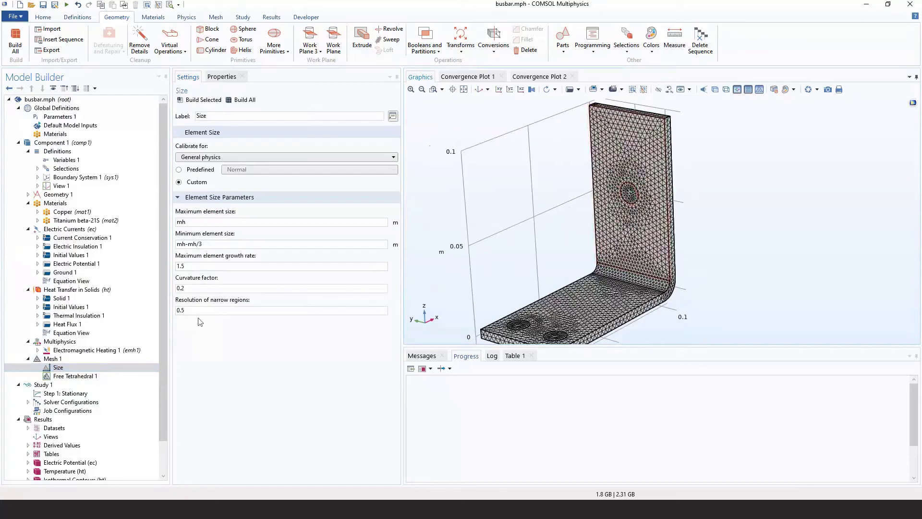
Step: Compute Study 1 and display its first convergence plot
scroll(68, 346, down, 2)
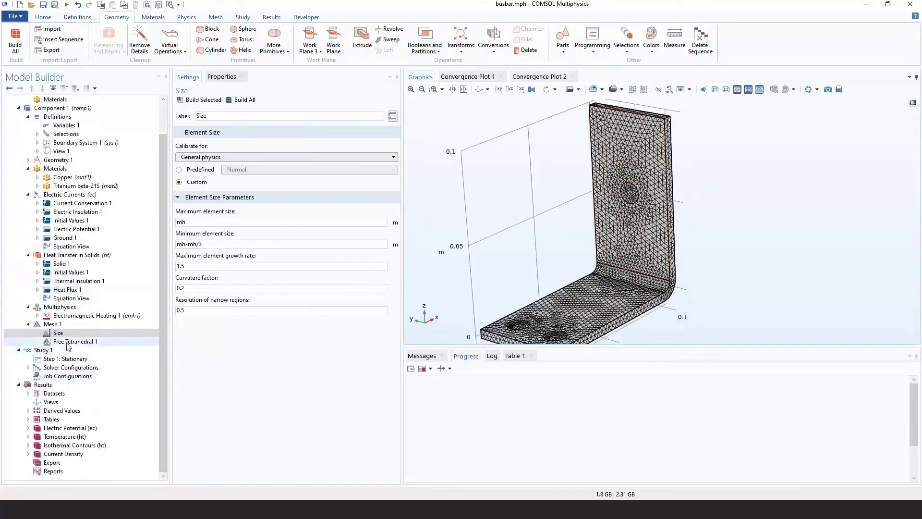
click(40, 350)
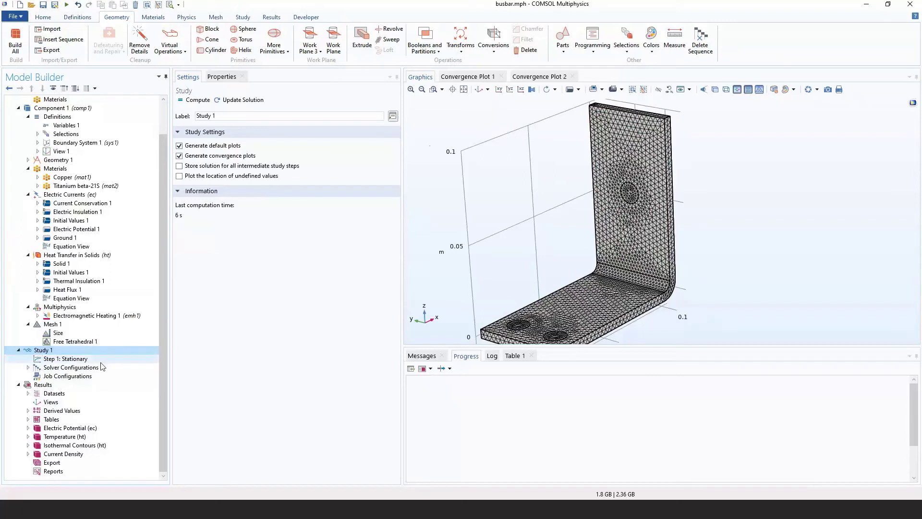
click(182, 102)
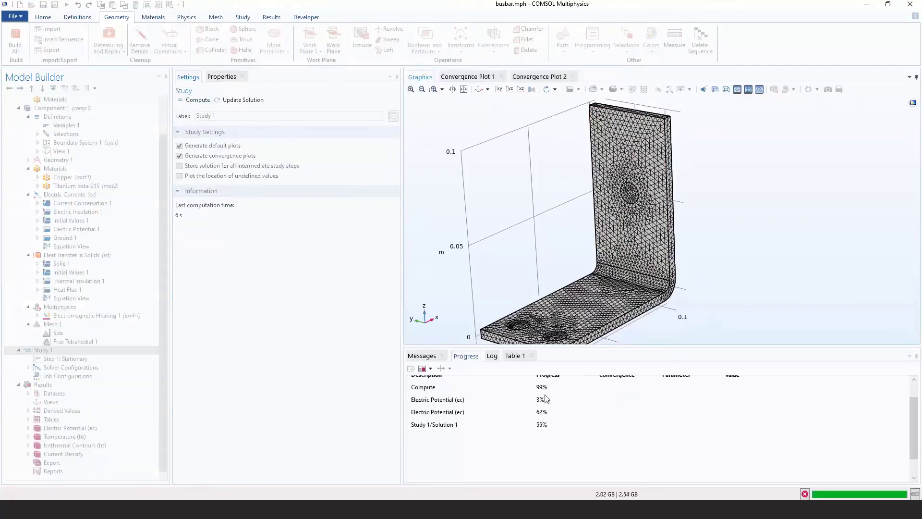
click(472, 77)
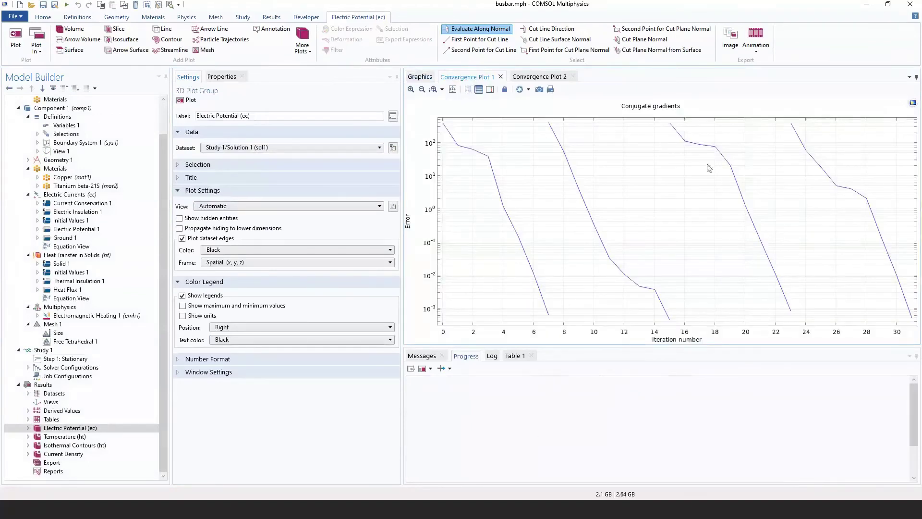
Step: Examine the second convergence plot and view the Electric Potential multislice plot of the busbar from another angle
click(538, 77)
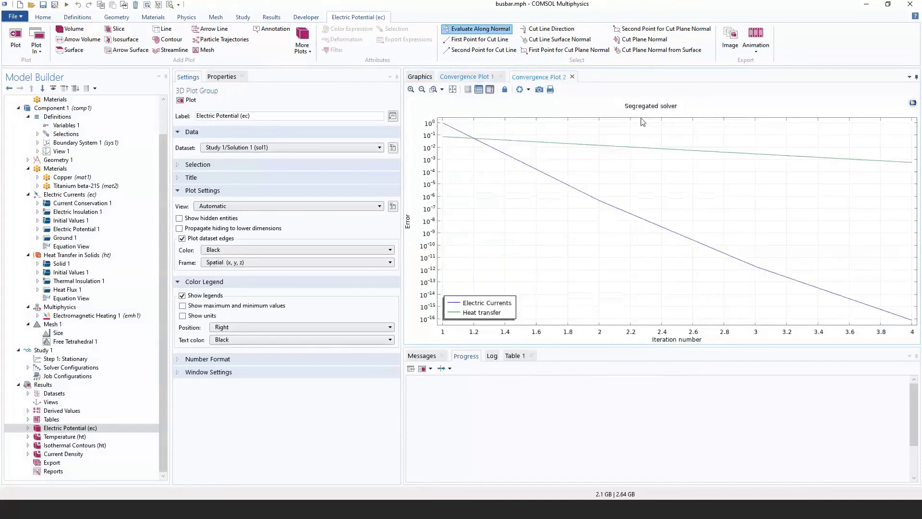
click(419, 77)
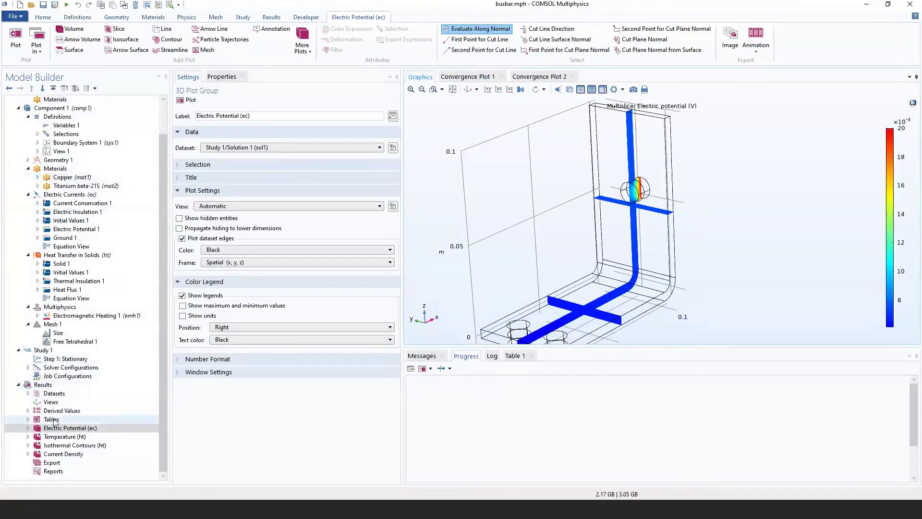
drag(523, 297, 466, 301)
Step: Display the Temperature (ht) plot and set the unit of its Surface plot to degC
click(107, 435)
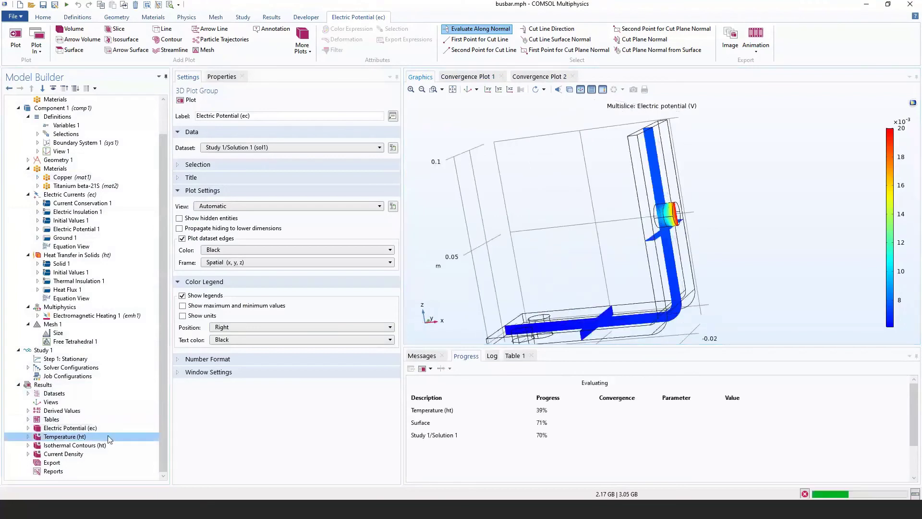
drag(601, 231, 572, 247)
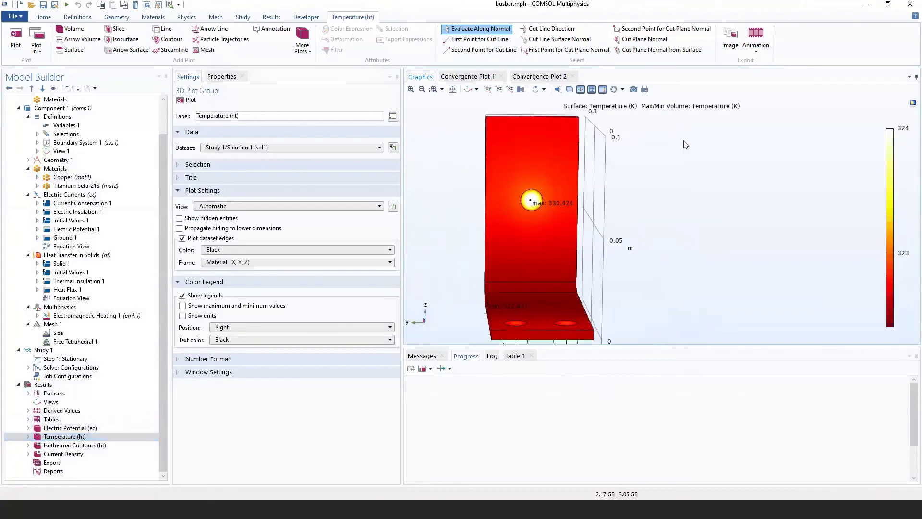
double_click(91, 436)
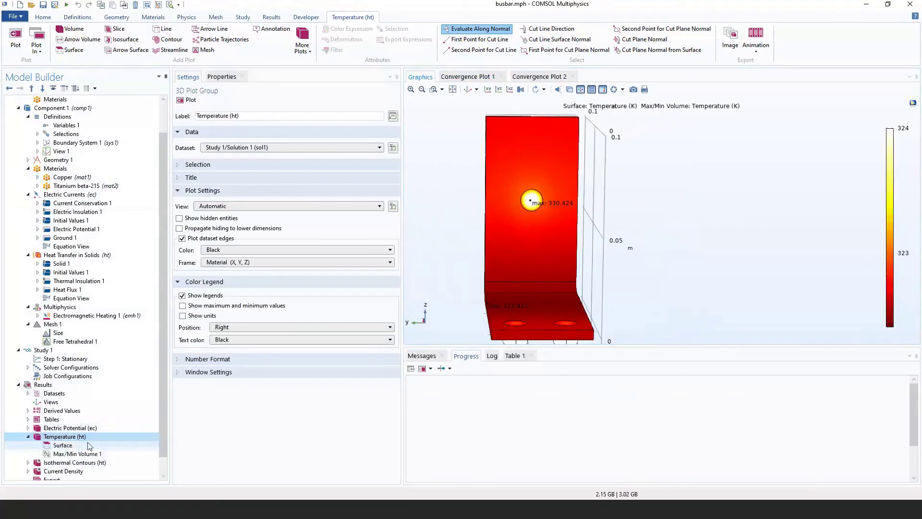
click(88, 445)
click(217, 214)
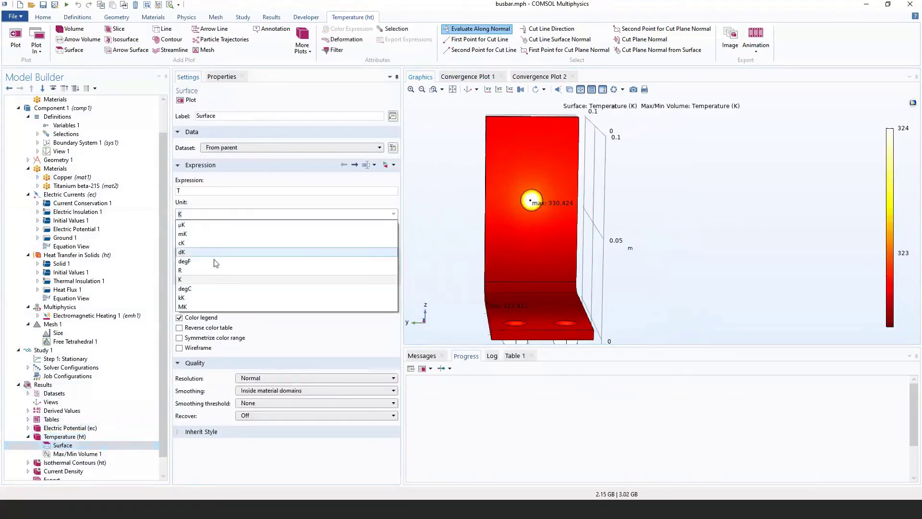
click(187, 288)
mouse_move(498, 251)
mouse_down()
mouse_move(600, 247)
mouse_move(498, 244)
mouse_up()
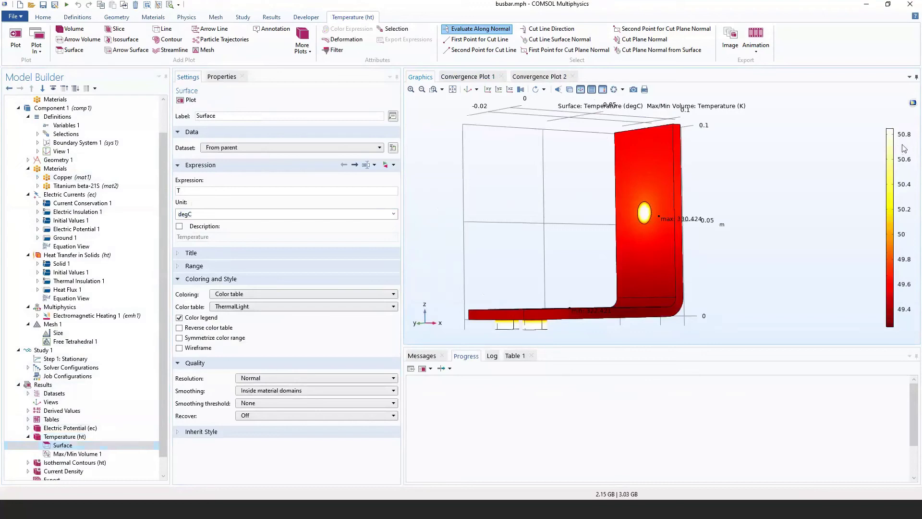
Step: Display the Isothermal Contours (ht) plot and the Current Density plot of the busbar
scroll(80, 449, down, 1)
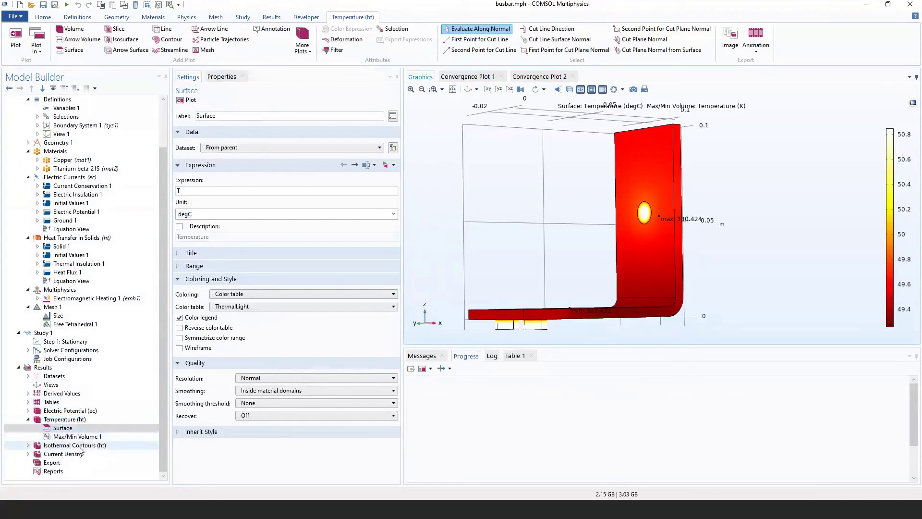
click(80, 446)
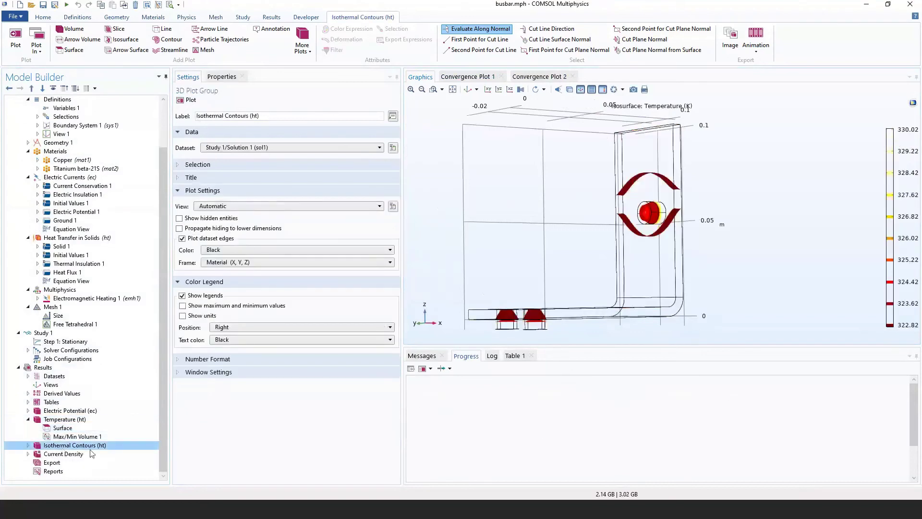
click(91, 454)
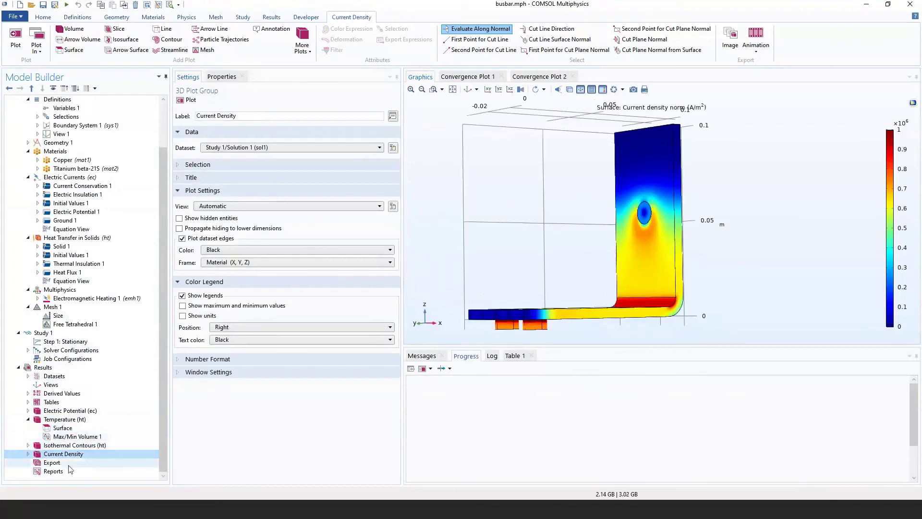
Step: Add an Arrow Volume plot to the Current Density plot group and plot it
right_click(61, 454)
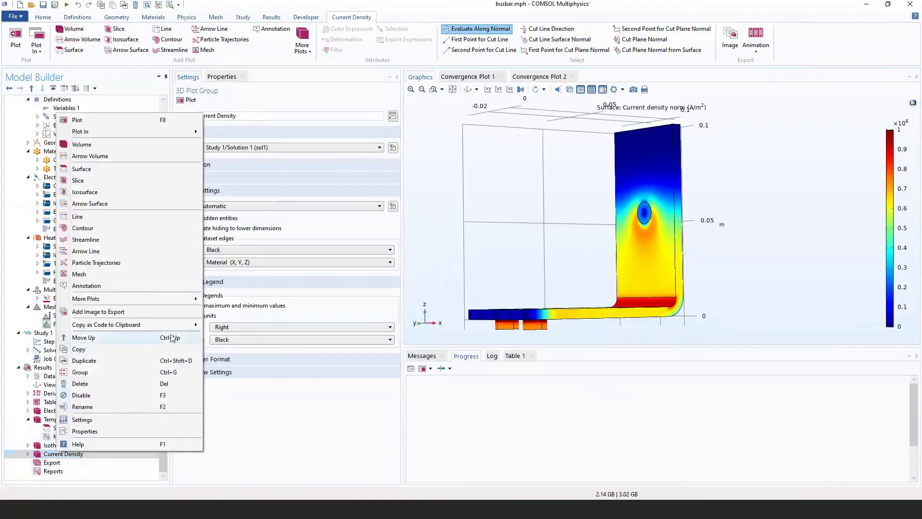
mouse_move(169, 302)
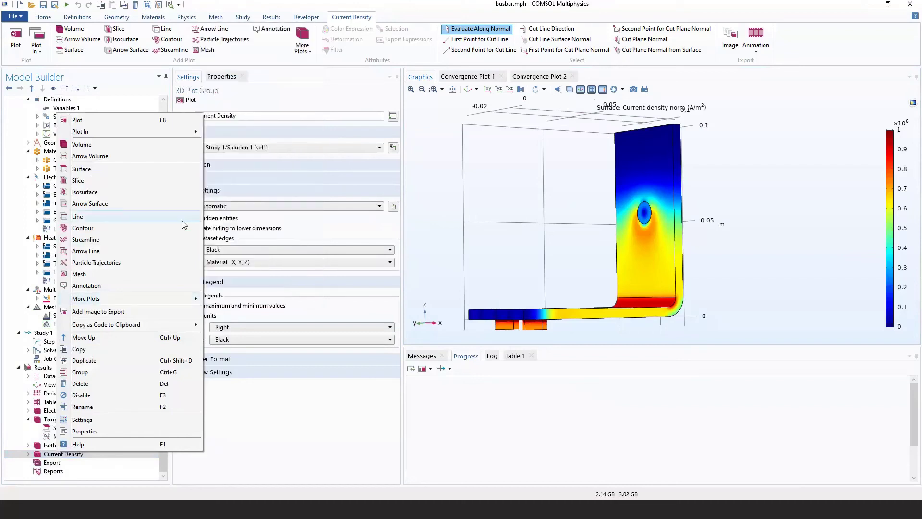
click(103, 158)
click(188, 101)
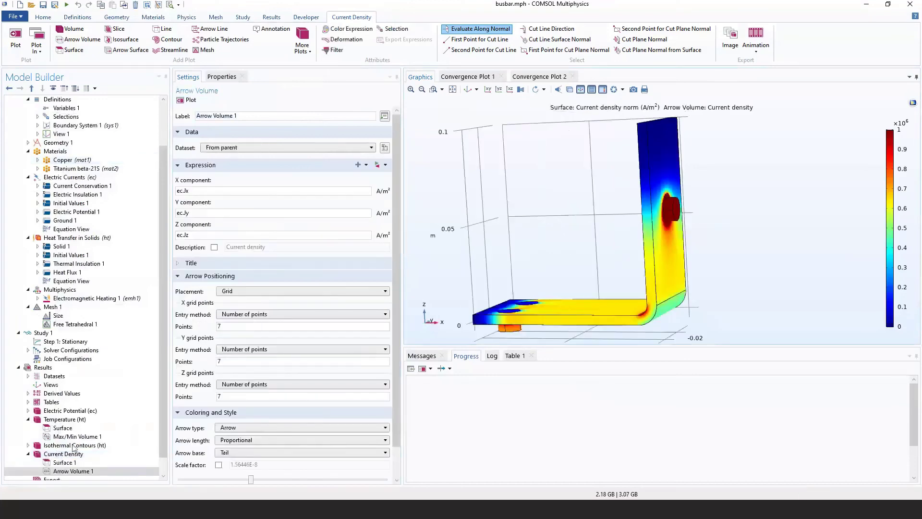
Step: Set the X, Y and Z grid points of the Arrow Volume plot to 70 each and update the plot
right_click(96, 455)
click(62, 462)
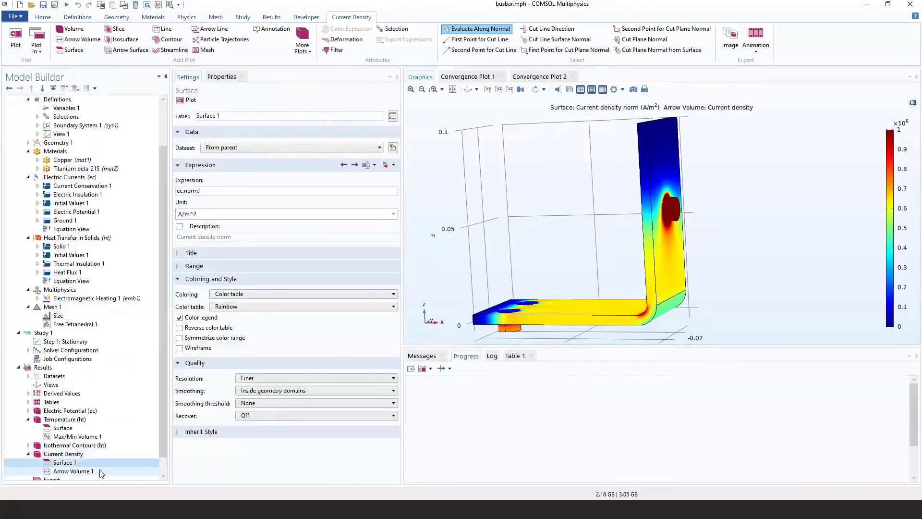
click(72, 471)
text(0)
click(229, 362)
text(0)
click(229, 397)
text(0)
scroll(619, 260, up, 6)
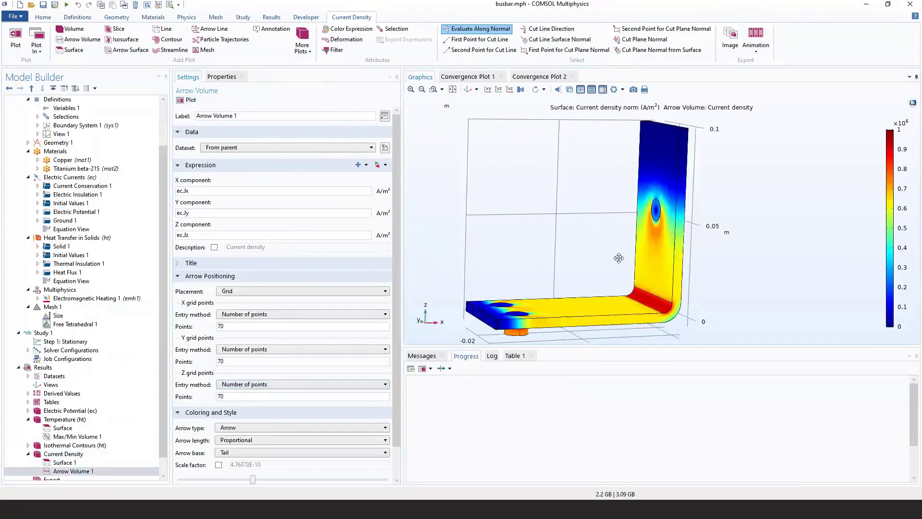
Step: Add an Arrow Surface plot to the Current Density plot group and plot it on the busbar
right_click(71, 454)
click(105, 207)
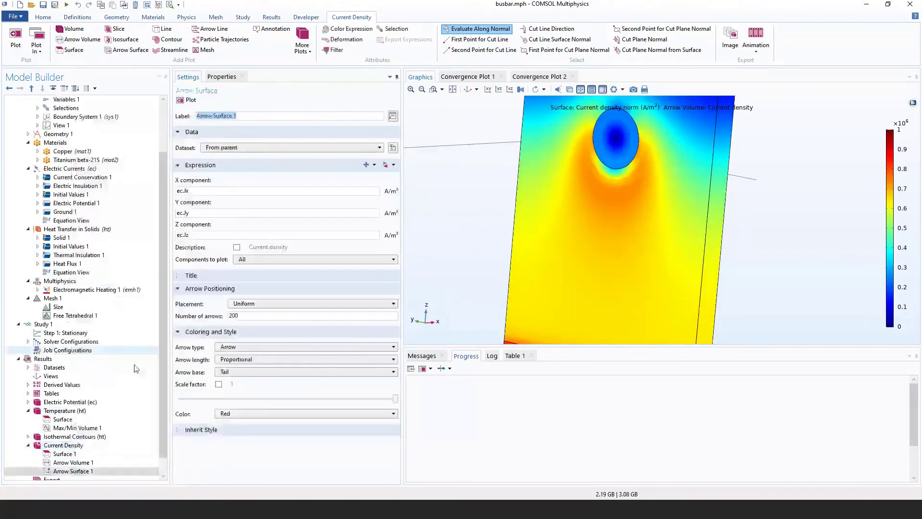
scroll(530, 233, down, 5)
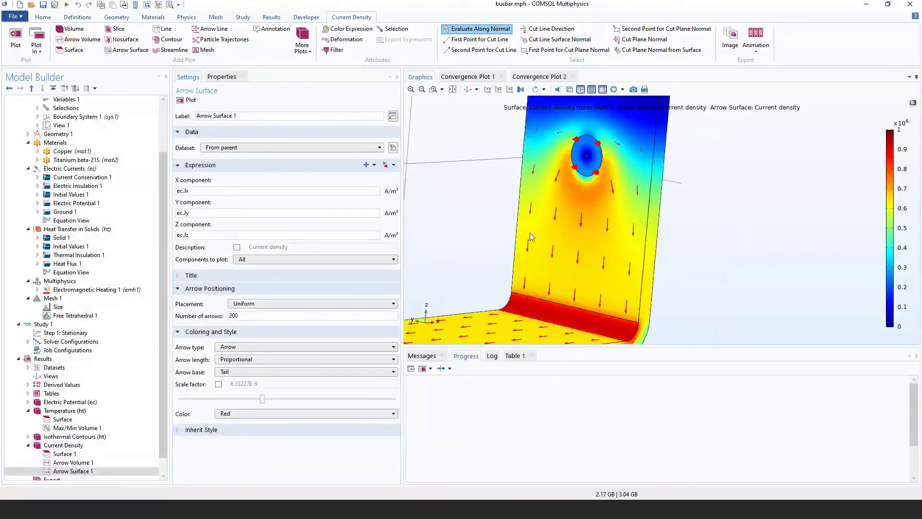
Step: Examine the current density arrows along the bend, around the upper bolt and at the two lower bolts of the busbar
right_drag(527, 229, 578, 220)
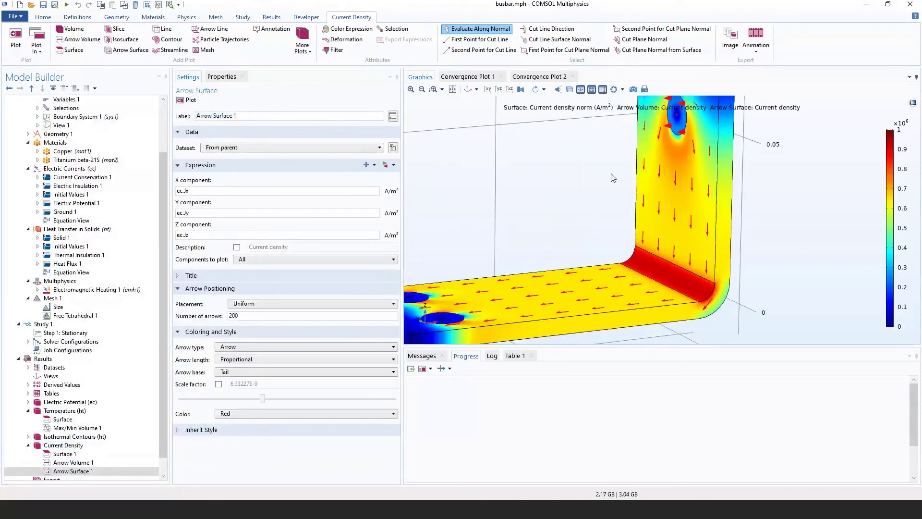
scroll(691, 151, down, 1)
right_drag(689, 169, 697, 189)
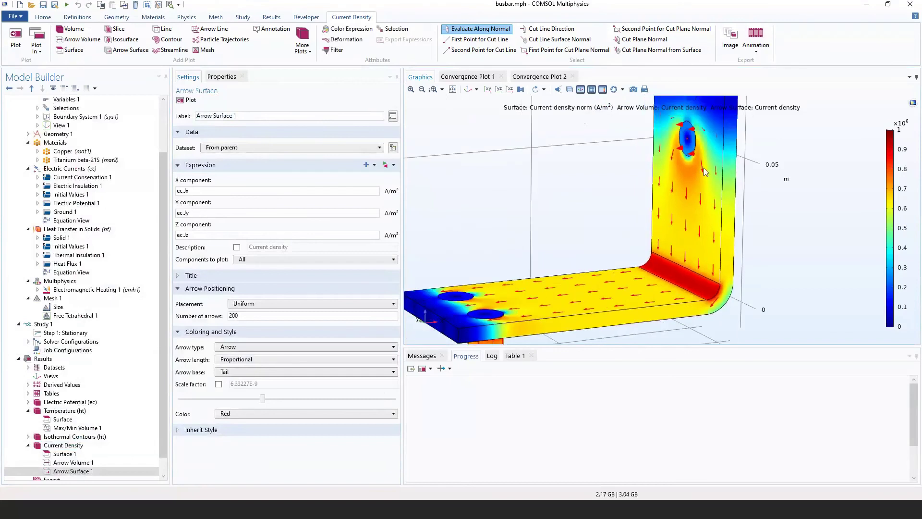
drag(694, 215, 675, 140)
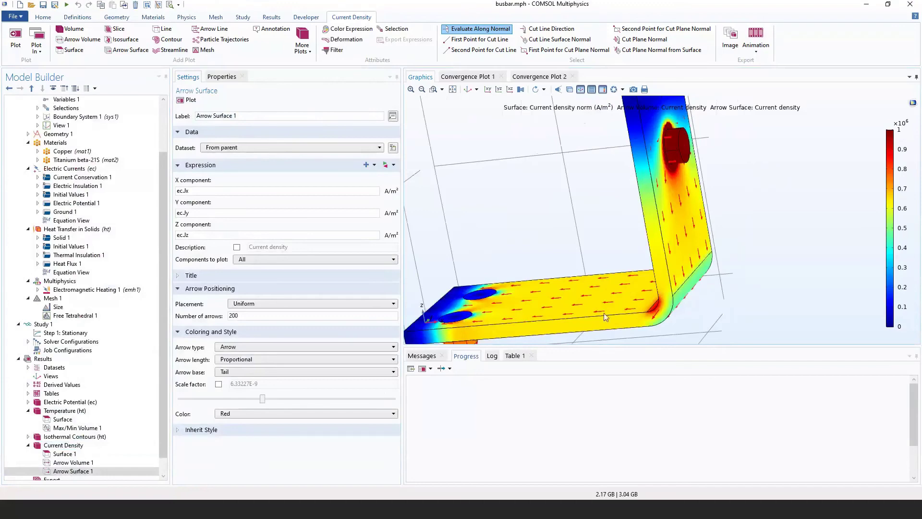
right_drag(604, 313, 710, 265)
drag(710, 265, 737, 264)
middle_drag(579, 291, 567, 161)
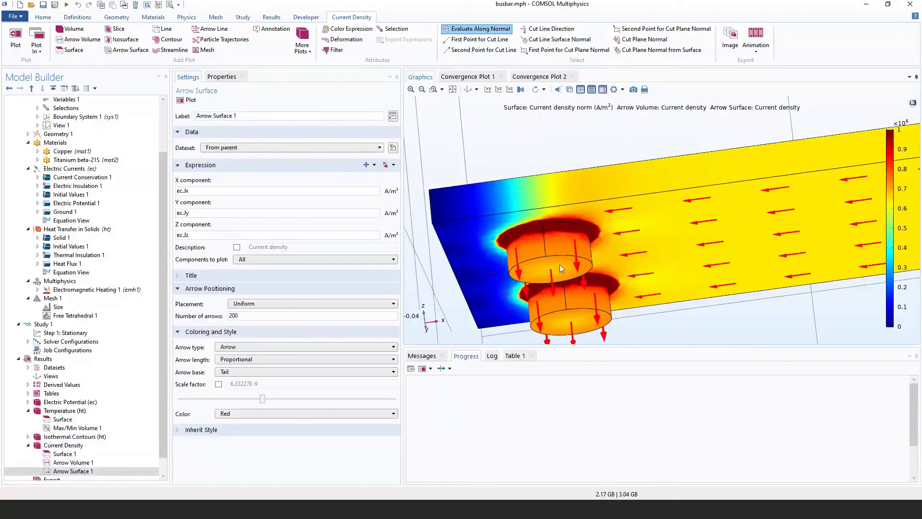
middle_drag(547, 230, 556, 312)
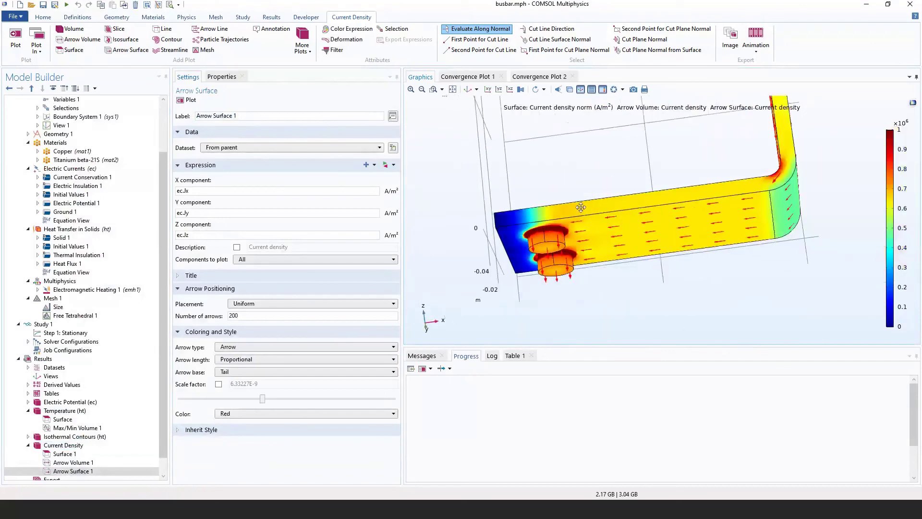
right_drag(611, 161, 574, 242)
scroll(616, 202, down, 5)
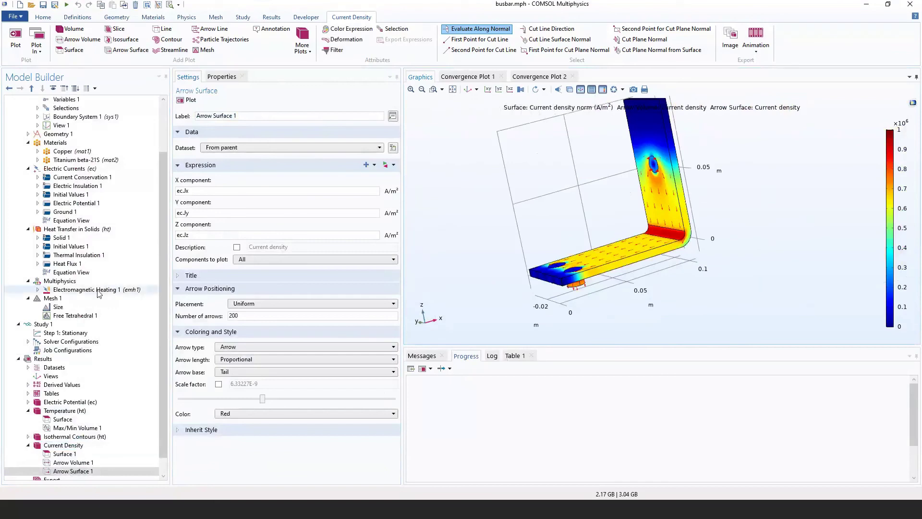
Step: Add a Volume Average under Derived Values for the temperature T and select the busbar domain 1
drag(160, 264, 160, 327)
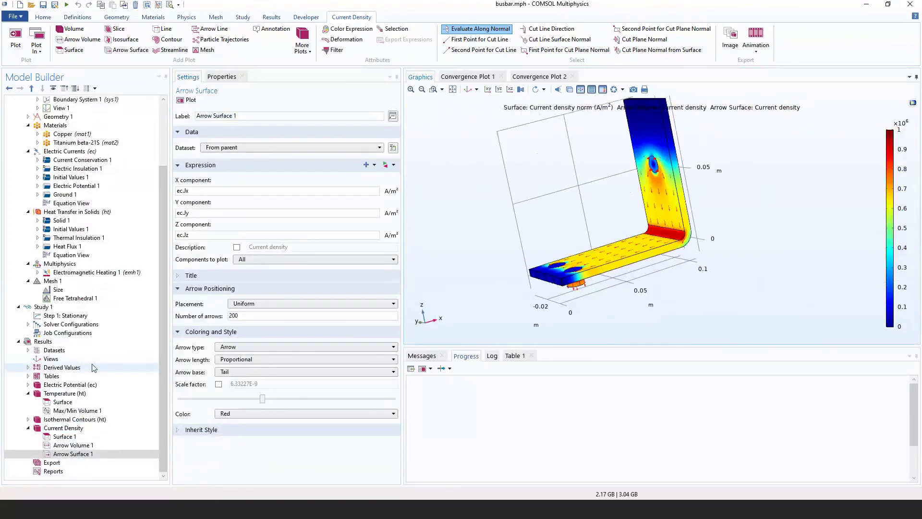
click(62, 367)
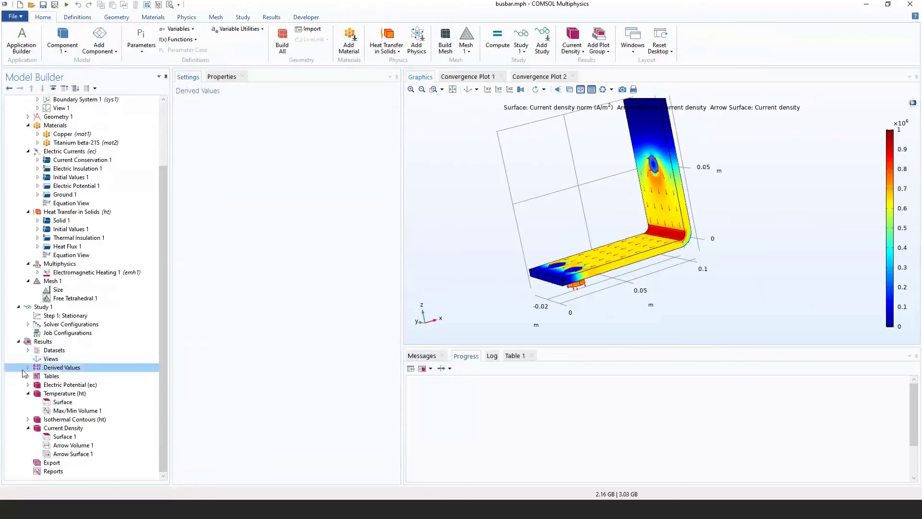
right_click(76, 368)
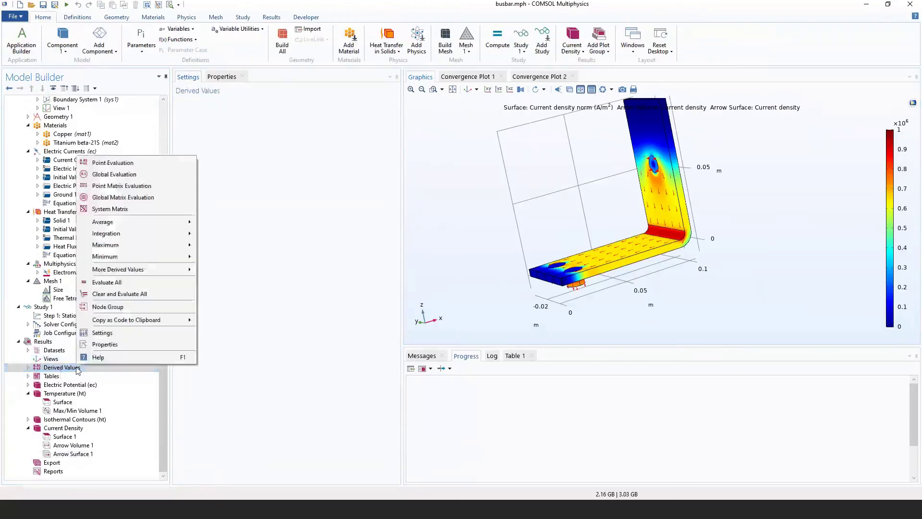
mouse_move(147, 225)
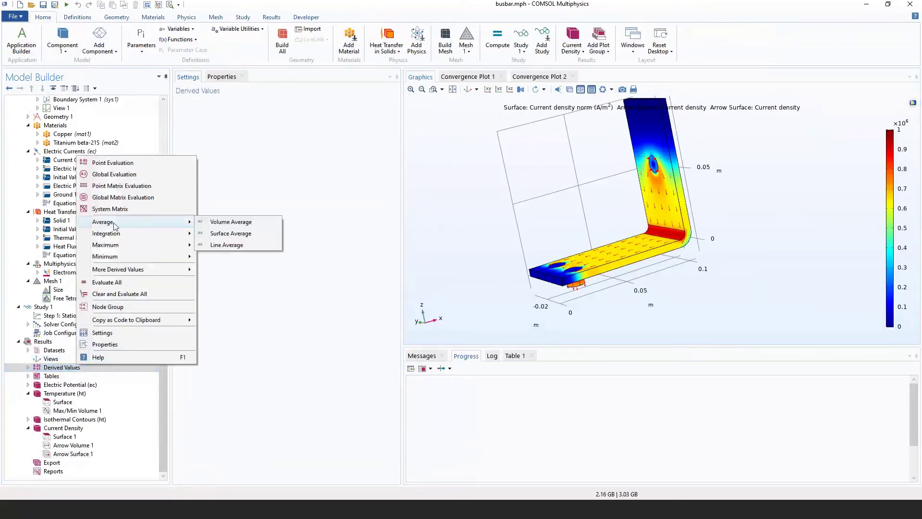
click(221, 226)
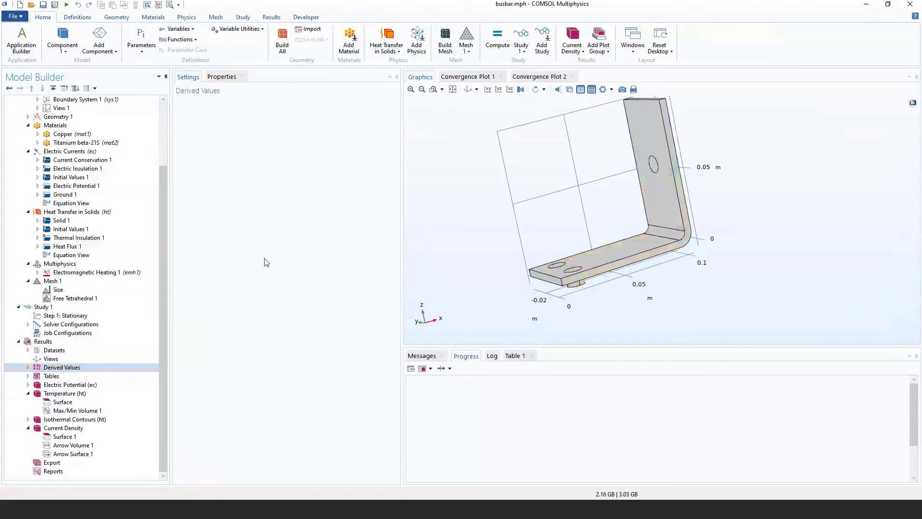
click(607, 190)
drag(607, 190, 583, 223)
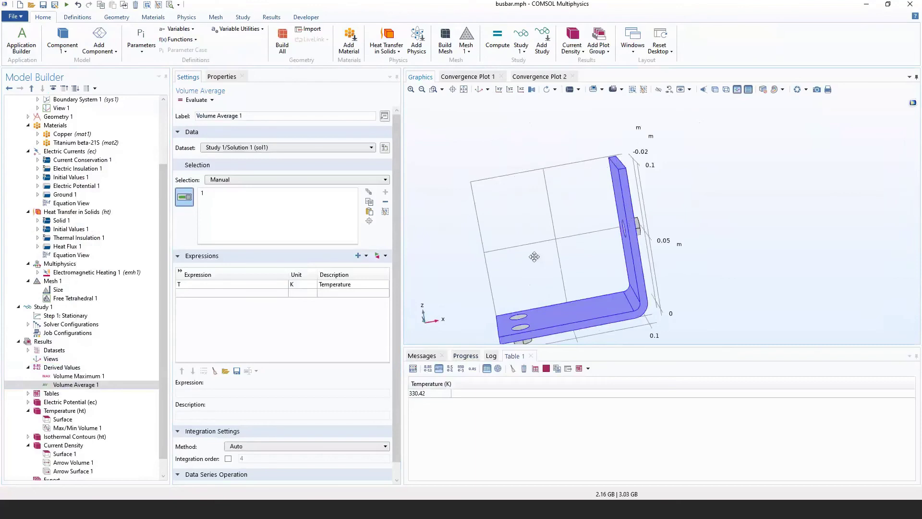
right_drag(532, 257, 576, 219)
Step: Set the unit of the Volume Average expression T to degC, evaluate it and check the result in the table
click(194, 284)
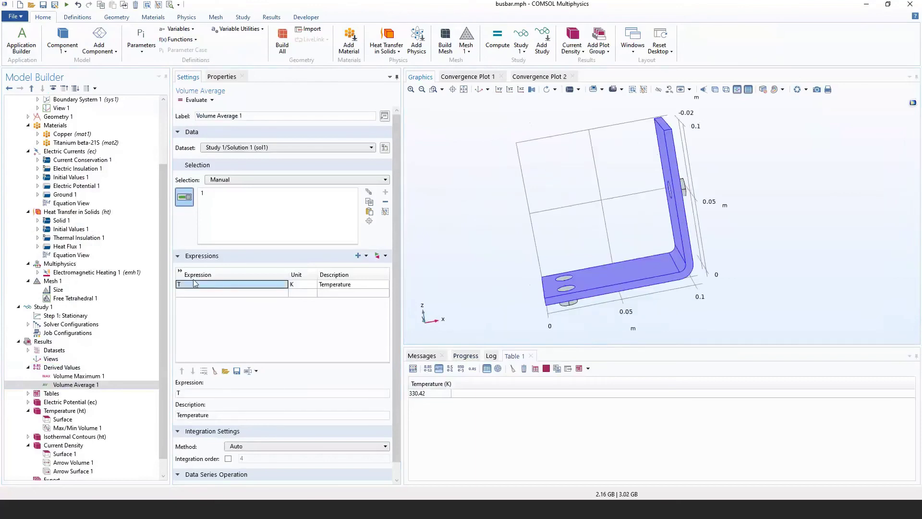
click(304, 285)
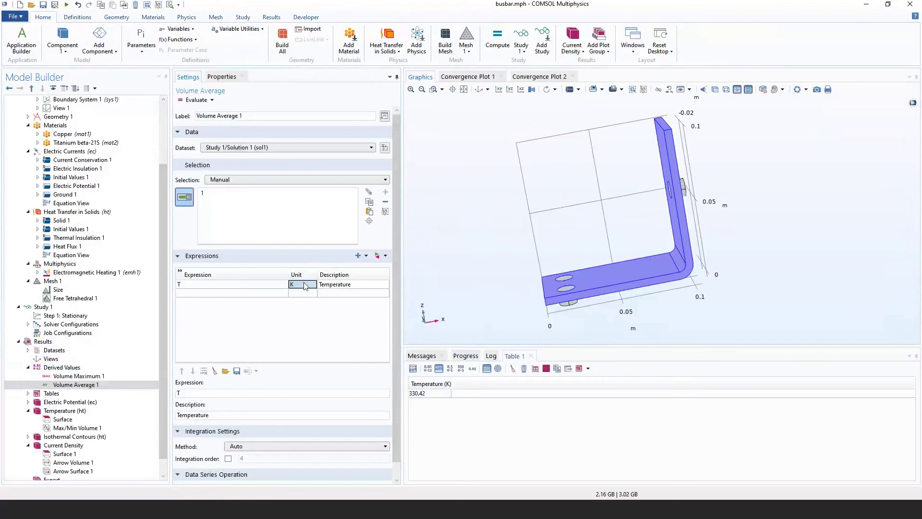
double_click(305, 287)
text(degC)
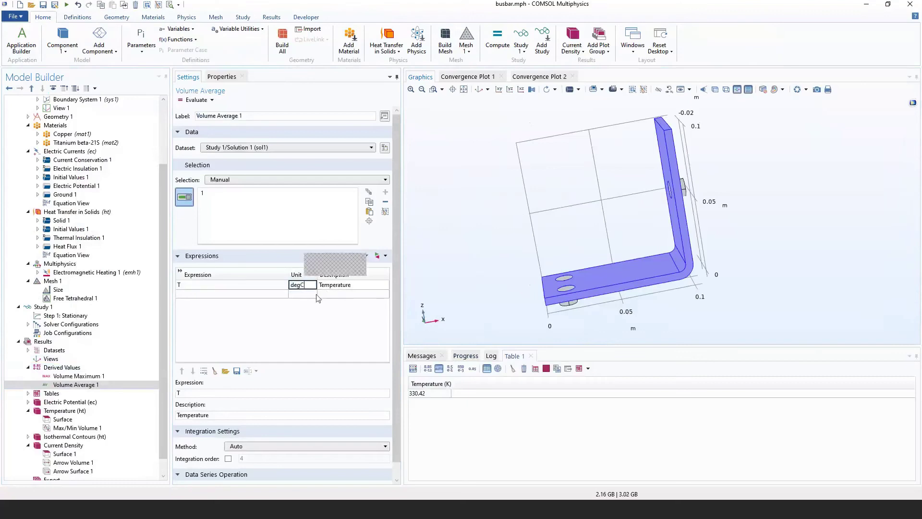
click(197, 102)
click(195, 100)
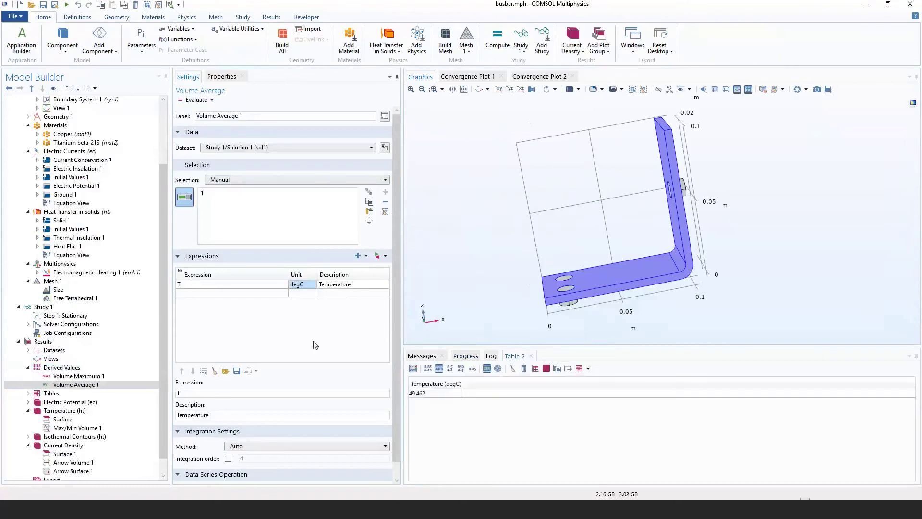
click(434, 394)
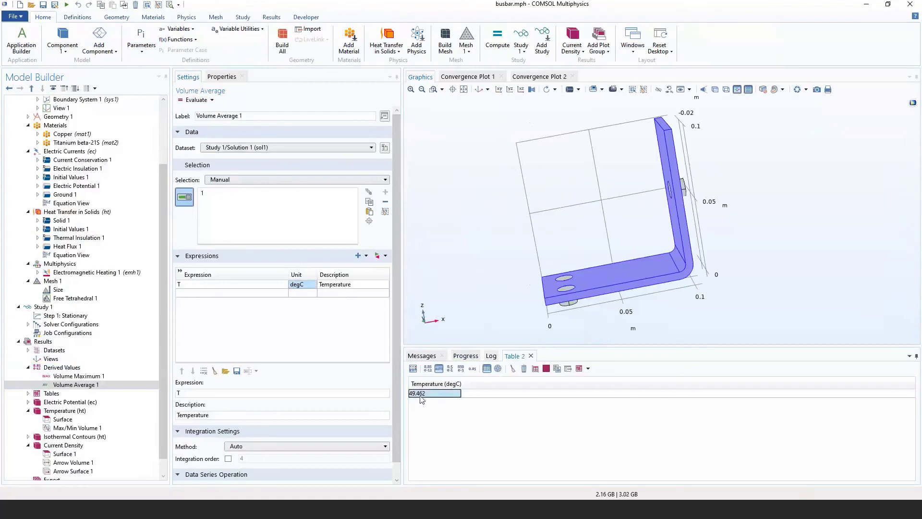
right_click(77, 368)
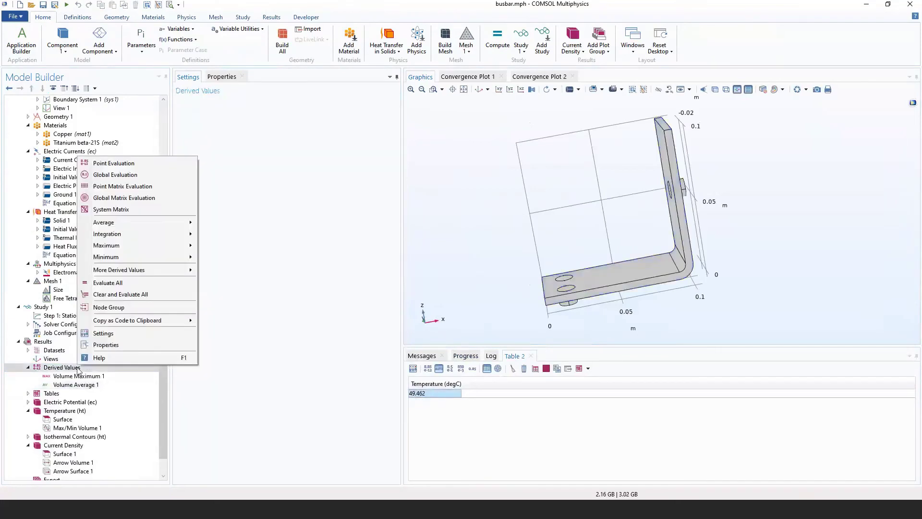
mouse_move(174, 240)
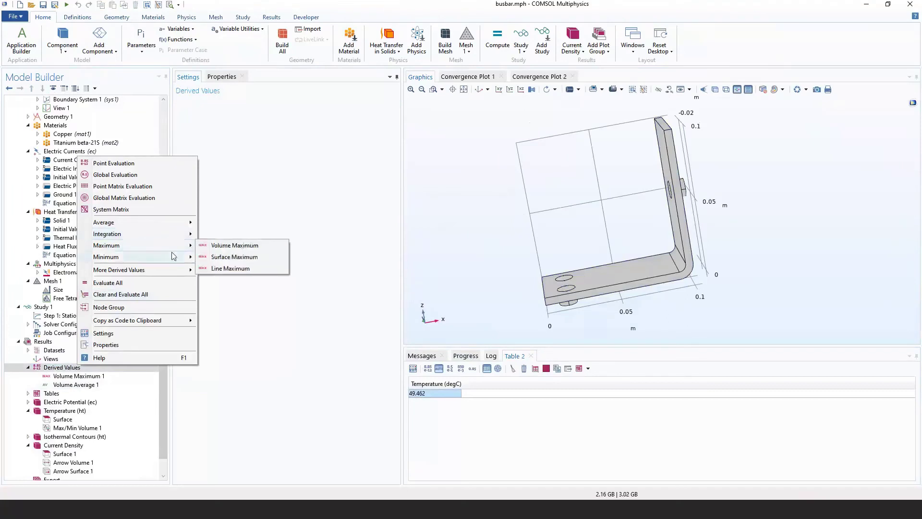
mouse_move(174, 256)
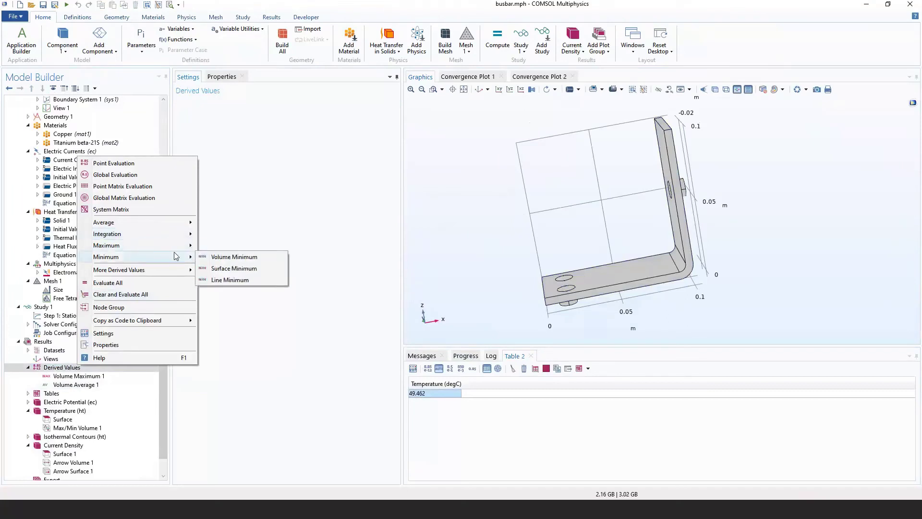
scroll(165, 393, up, 1)
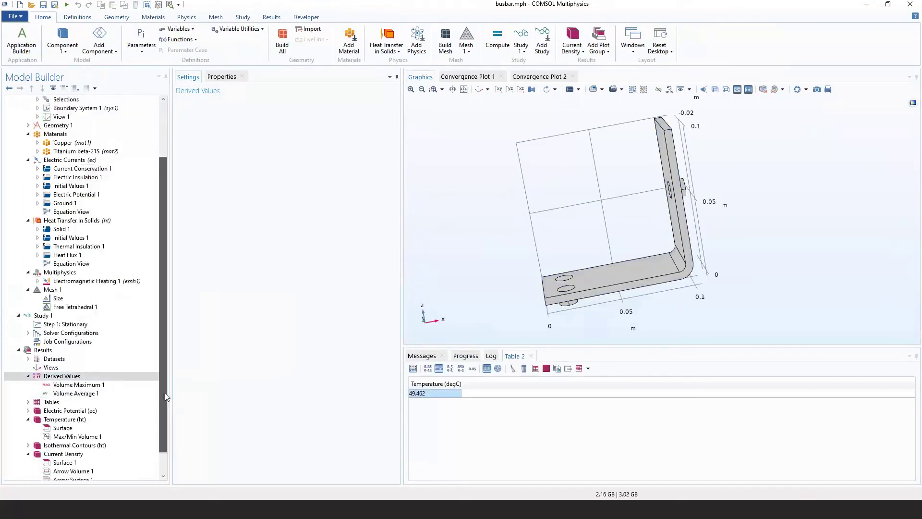
scroll(160, 399, down, 2)
scroll(166, 272, up, 5)
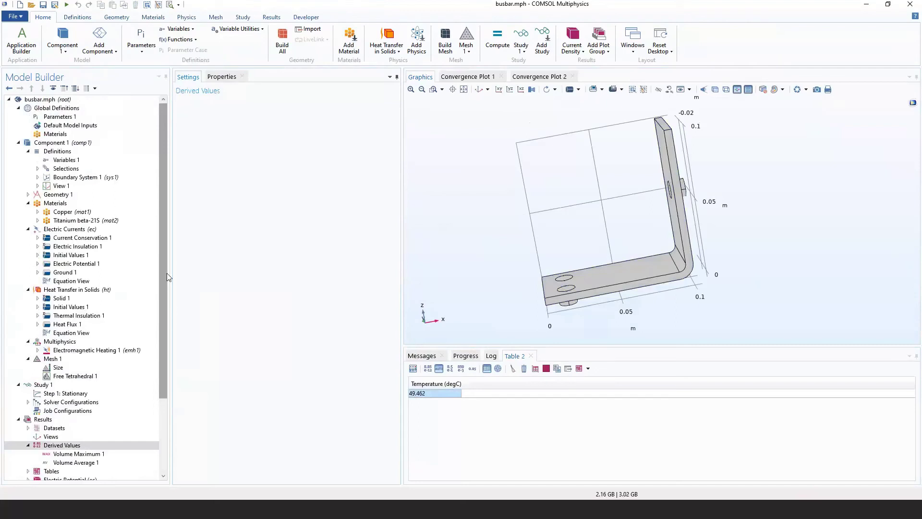
Step: Switch to the Application Builder and start a new form with the parameters Length (L) and Applied voltage (Vtot) as inputs
click(534, 356)
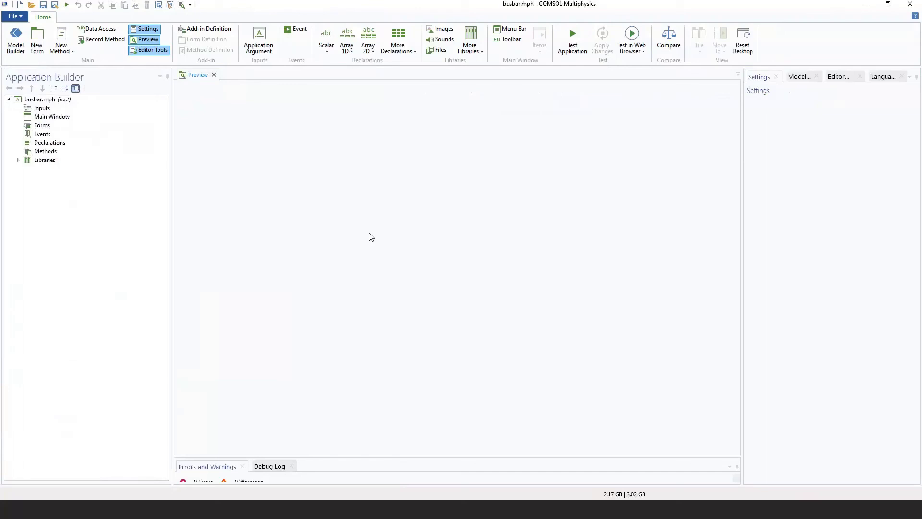
drag(432, 456, 345, 386)
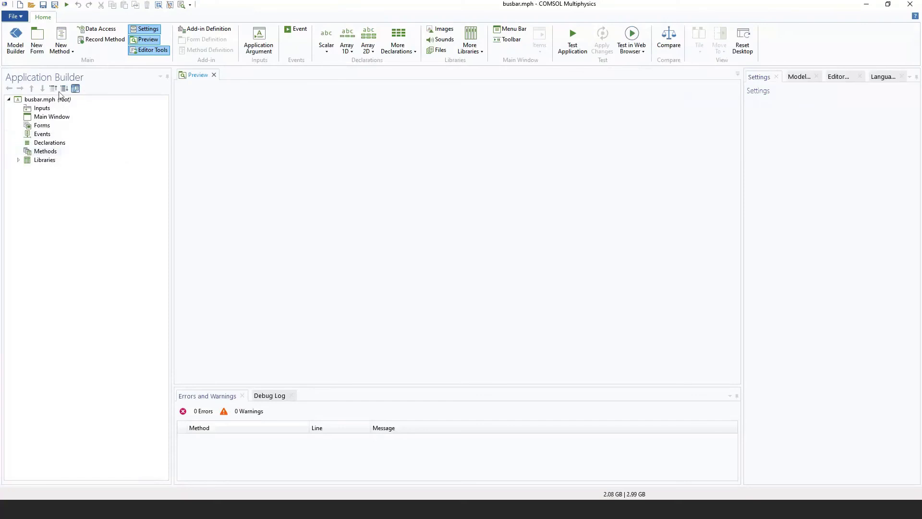
click(37, 42)
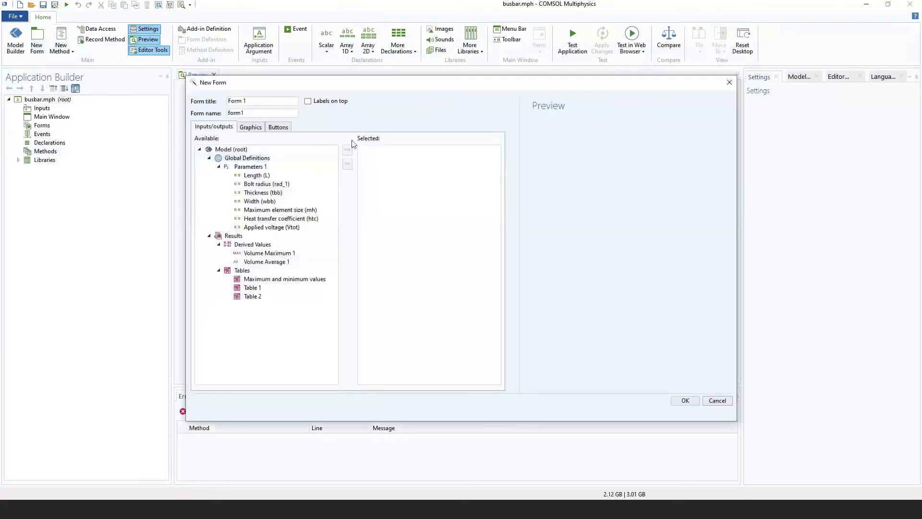
click(321, 175)
click(348, 150)
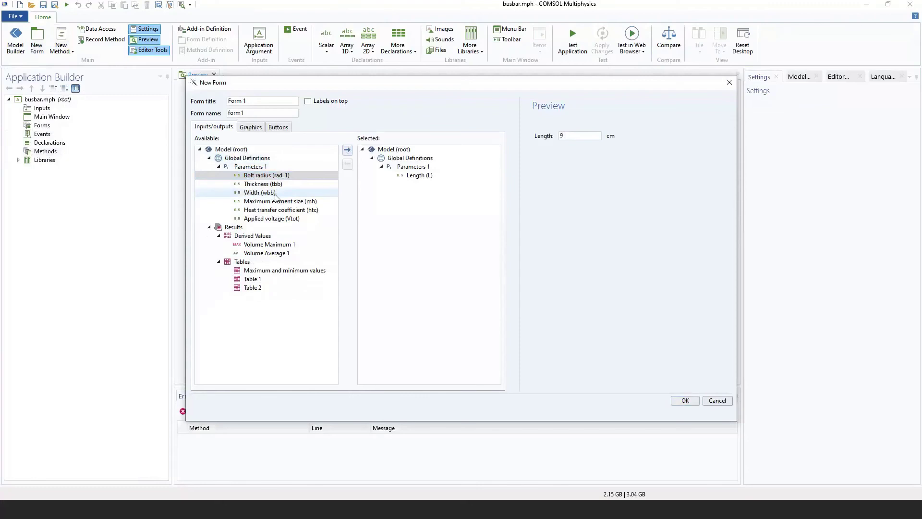
click(289, 218)
click(347, 150)
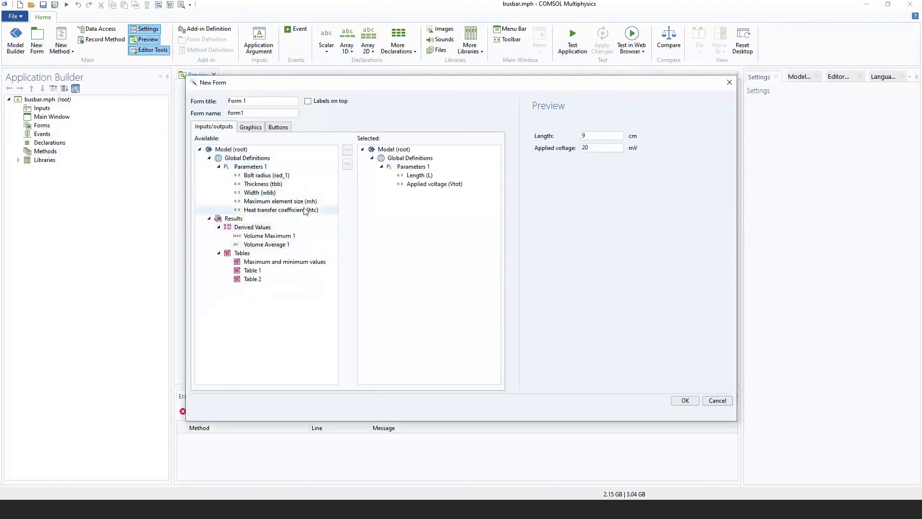
Step: Add Geometry 1 and the Temperature (ht) plot as graphics objects of the new form
click(251, 126)
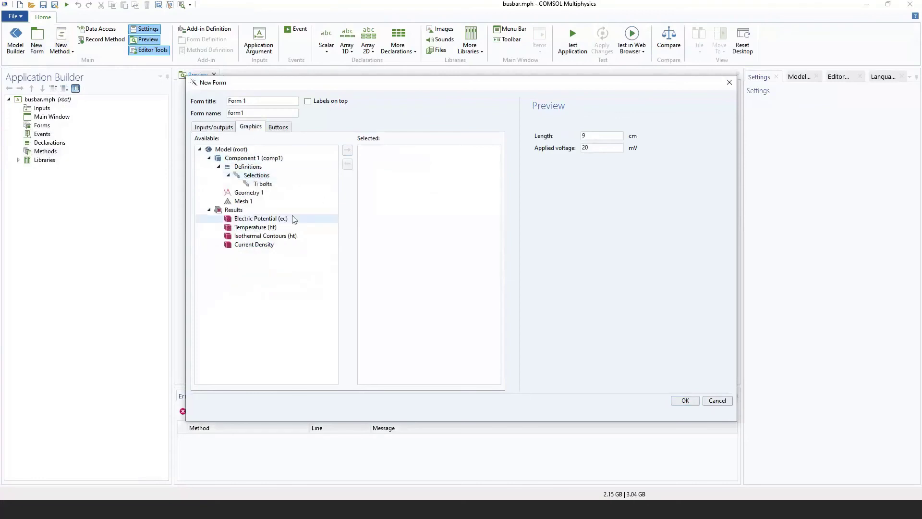
click(249, 192)
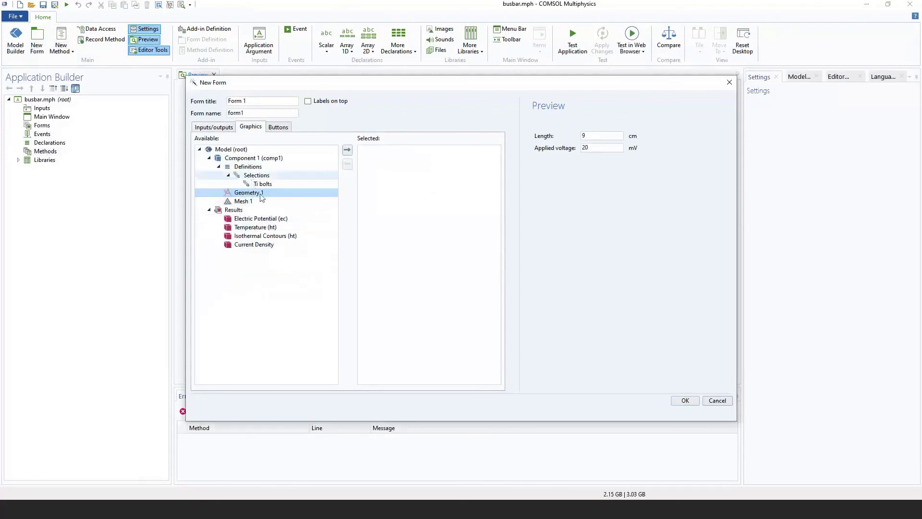
click(347, 150)
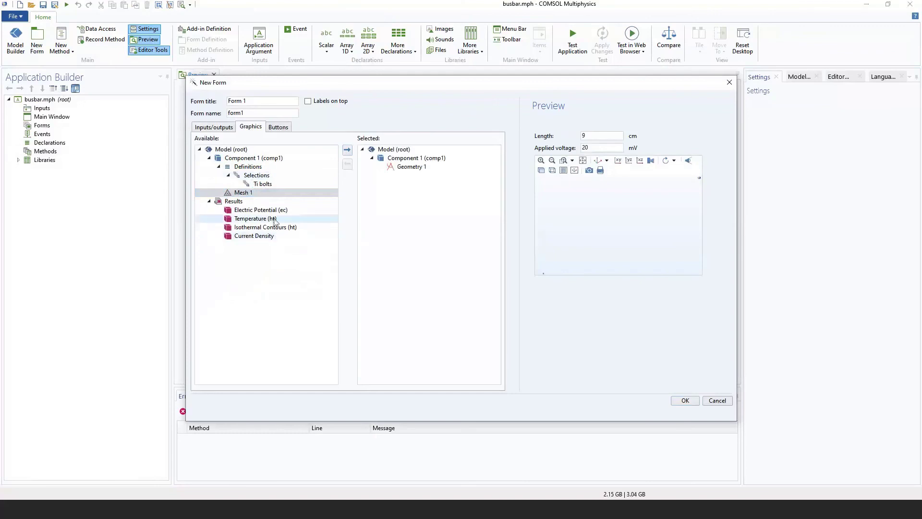
click(273, 219)
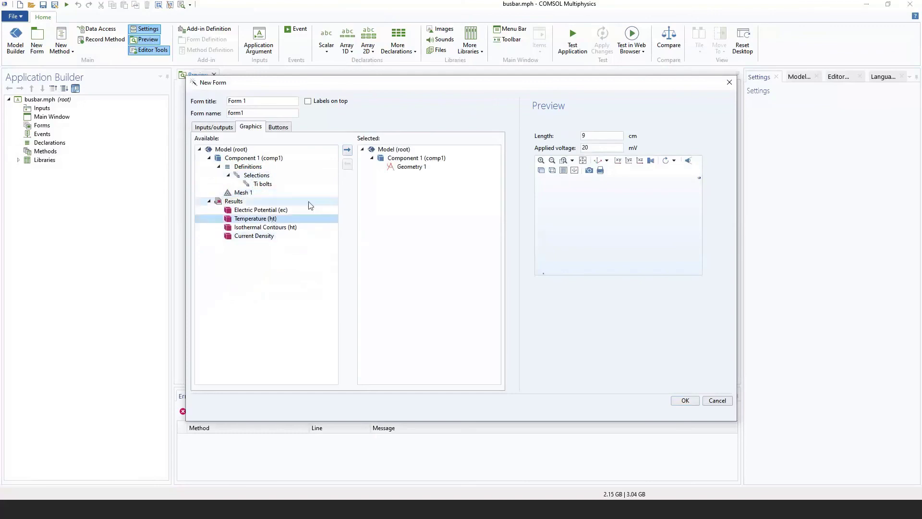
click(348, 150)
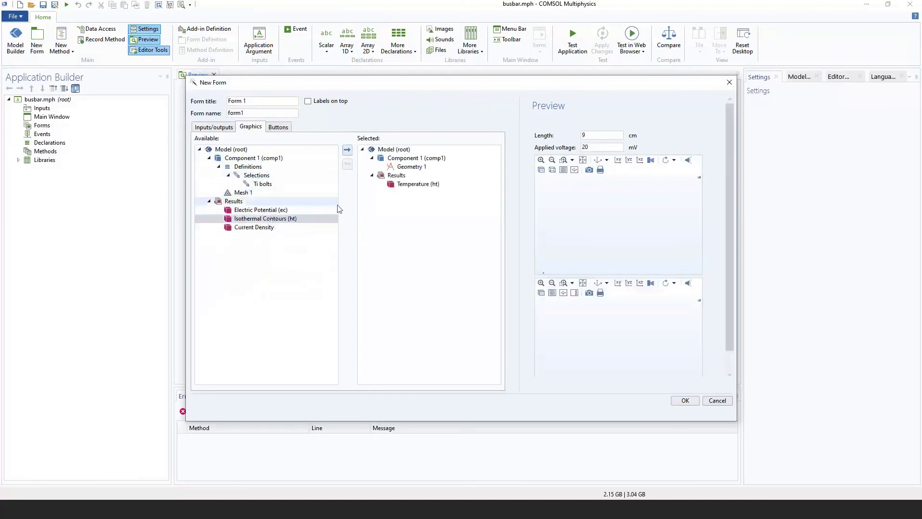
Step: Add buttons for Plot Geometry 1 and Compute Study 1 to the new form and create it
click(278, 127)
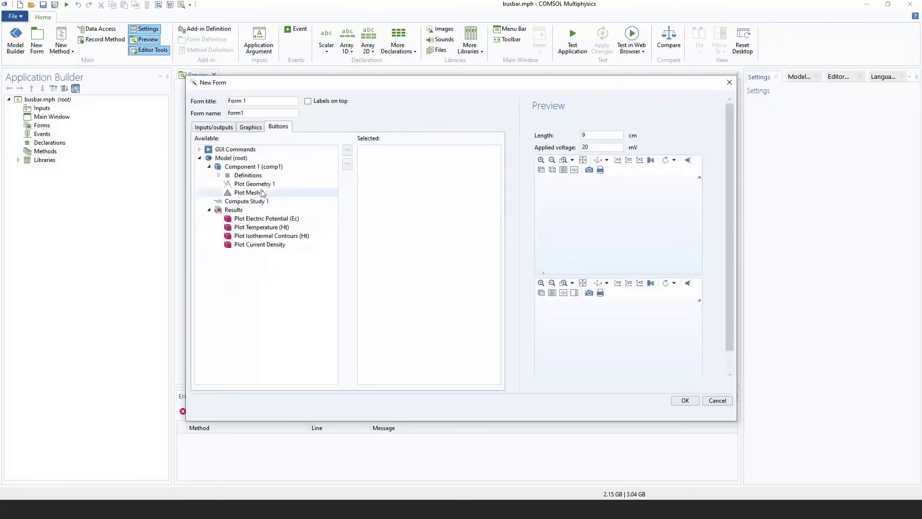
click(262, 184)
click(348, 151)
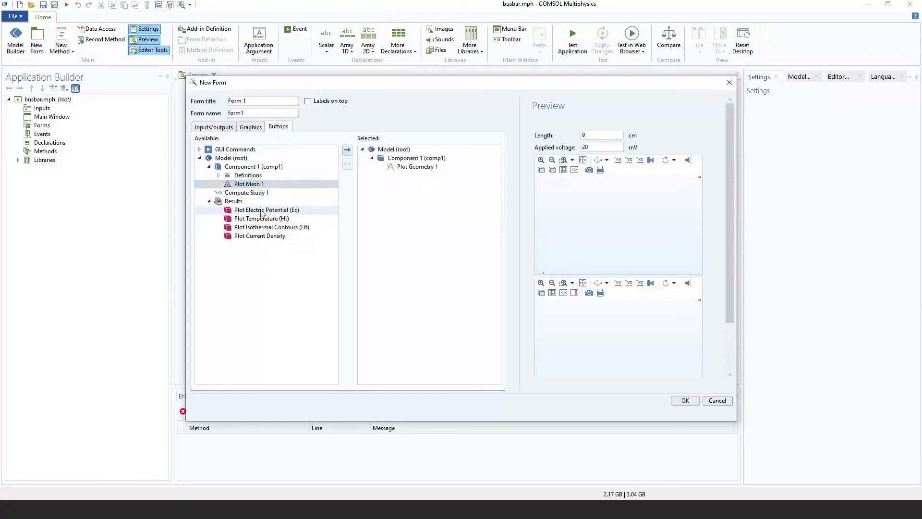
click(248, 192)
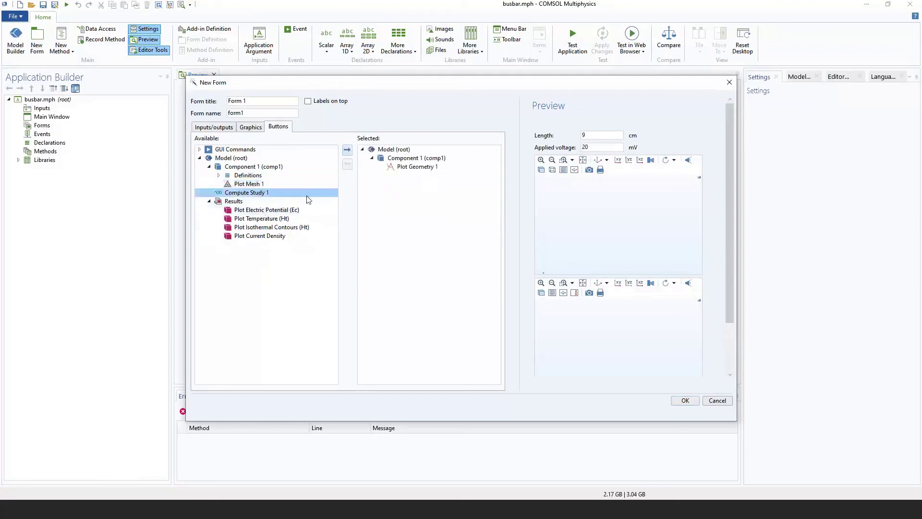
click(347, 150)
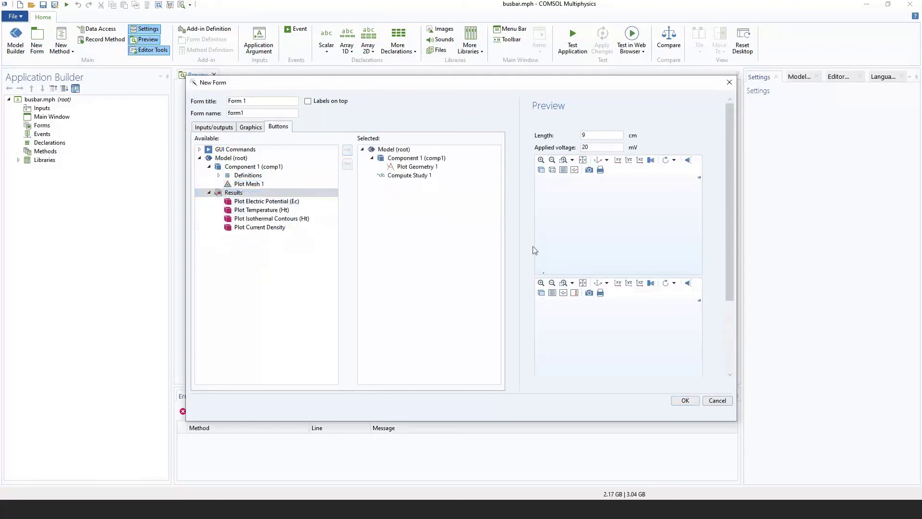
scroll(613, 303, down, 2)
click(684, 401)
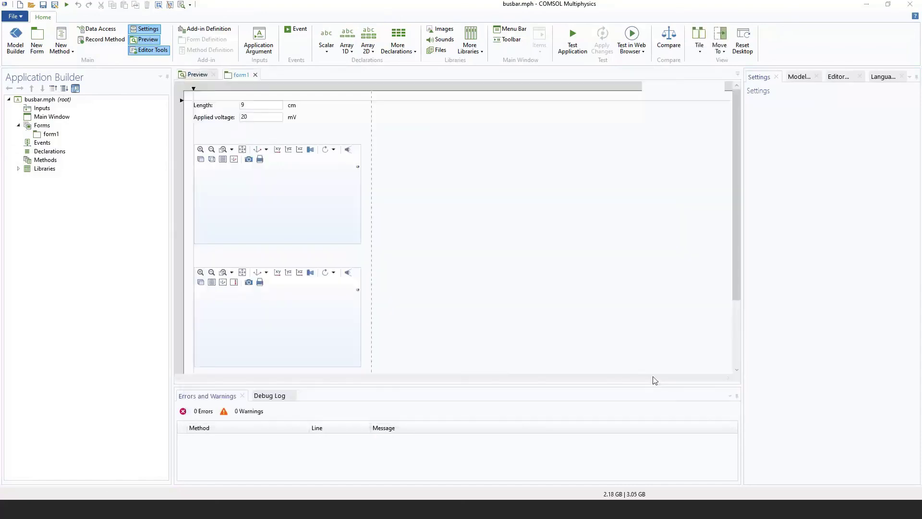
Step: Arrange form1 with the two graphics objects side by side and the Compute and Plot Geometry buttons above the temperature graphics
drag(319, 312, 483, 201)
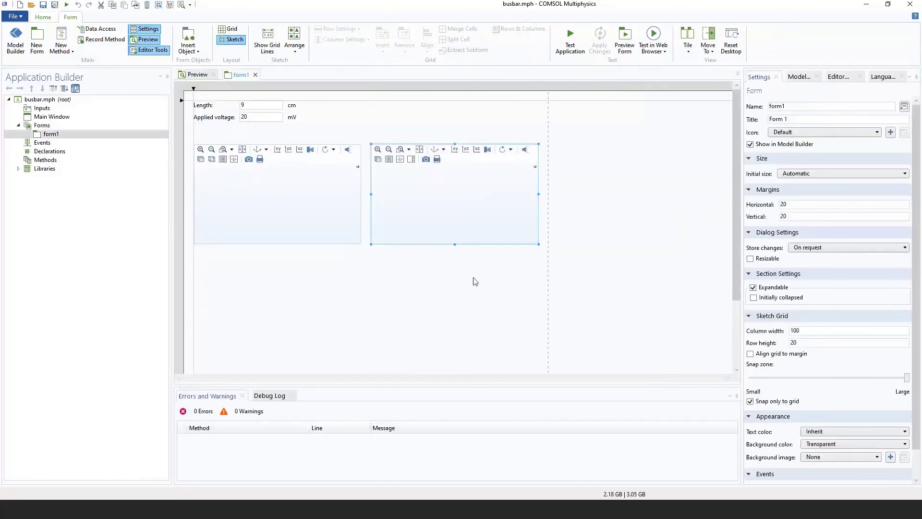
scroll(373, 315, down, 4)
drag(346, 300, 368, 194)
drag(343, 336, 360, 118)
scroll(413, 284, up, 4)
drag(368, 298, 503, 120)
drag(361, 121, 448, 124)
click(526, 299)
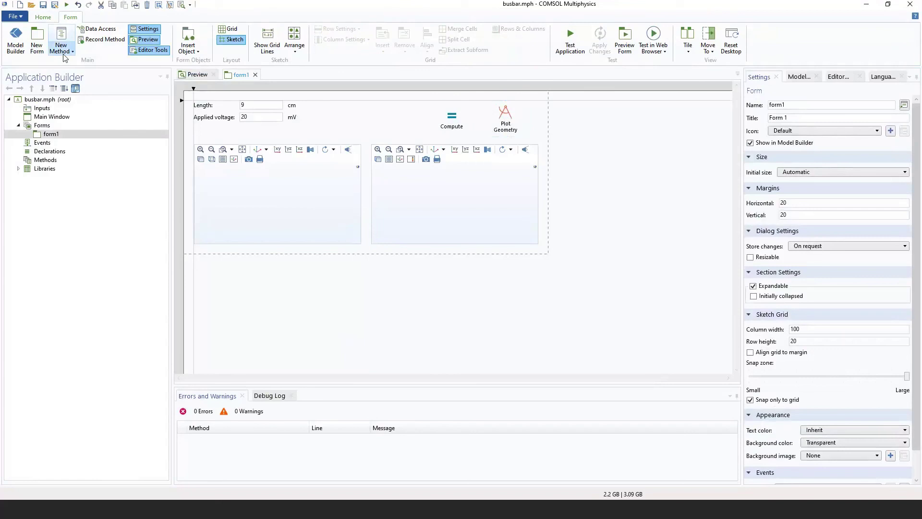
click(198, 50)
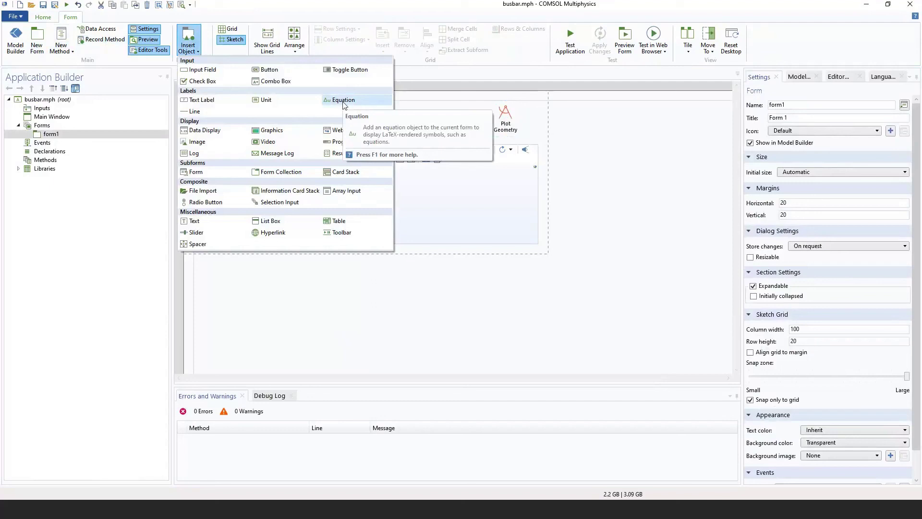
click(556, 186)
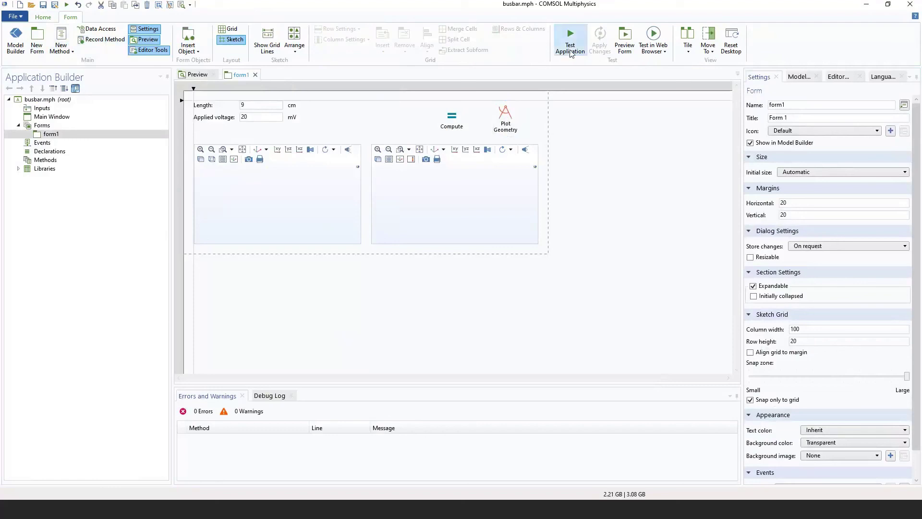
Step: Test the application to check the form layout, and close the test window
click(571, 48)
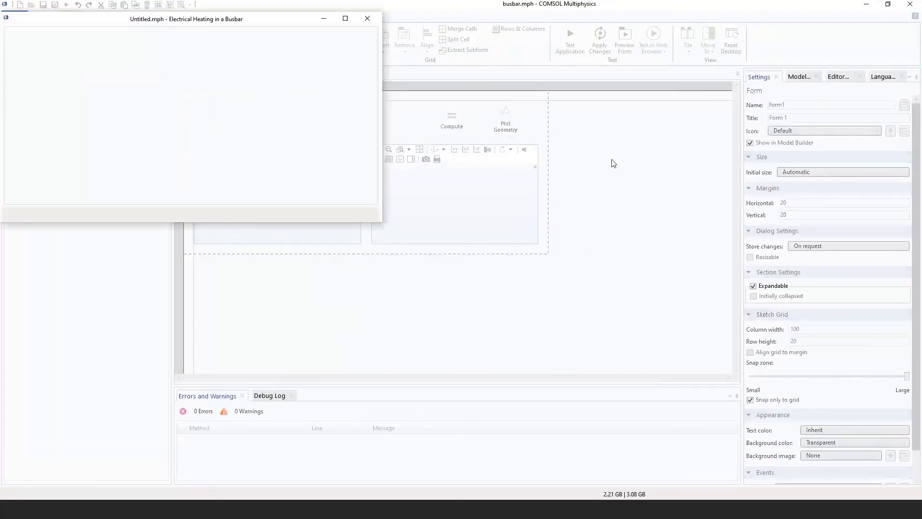
drag(196, 21, 496, 196)
drag(300, 187, 223, 134)
click(667, 140)
Step: Enlarge the geometry and temperature graphics objects on form1 and keep them side by side
click(446, 198)
drag(539, 244, 638, 284)
drag(415, 218, 459, 224)
click(360, 242)
drag(360, 243, 340, 251)
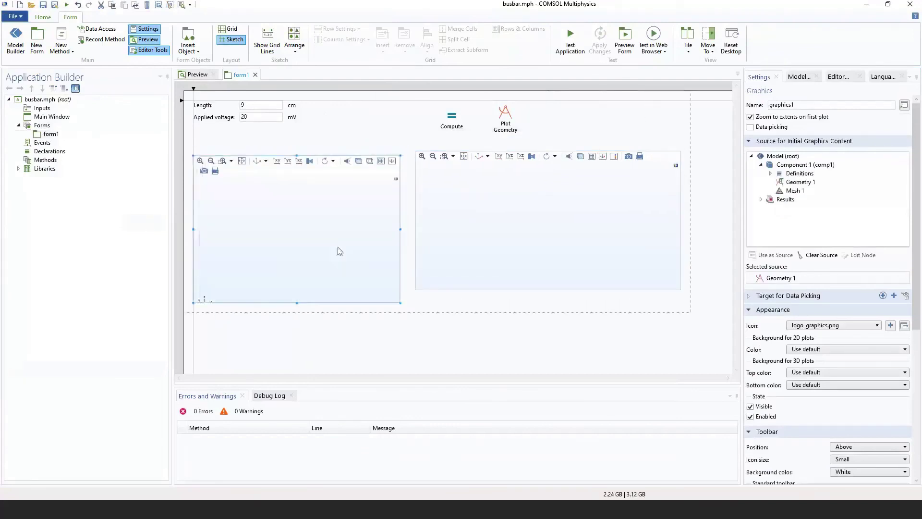
click(455, 243)
Step: Test the application again, set the busbar length to 12 cm and plot the geometry
key(F8)
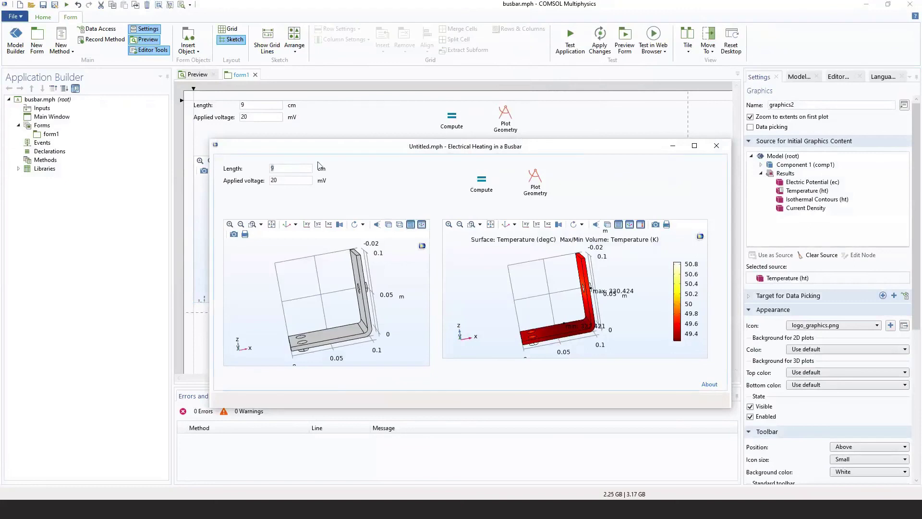
text(12)
click(543, 193)
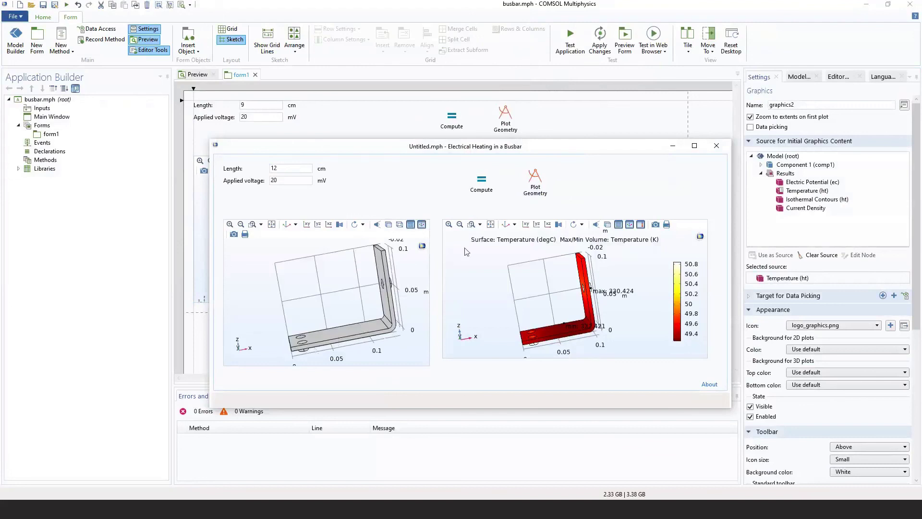
Step: Compute the busbar study in the test application, check the temperature plot and close the test window
click(482, 182)
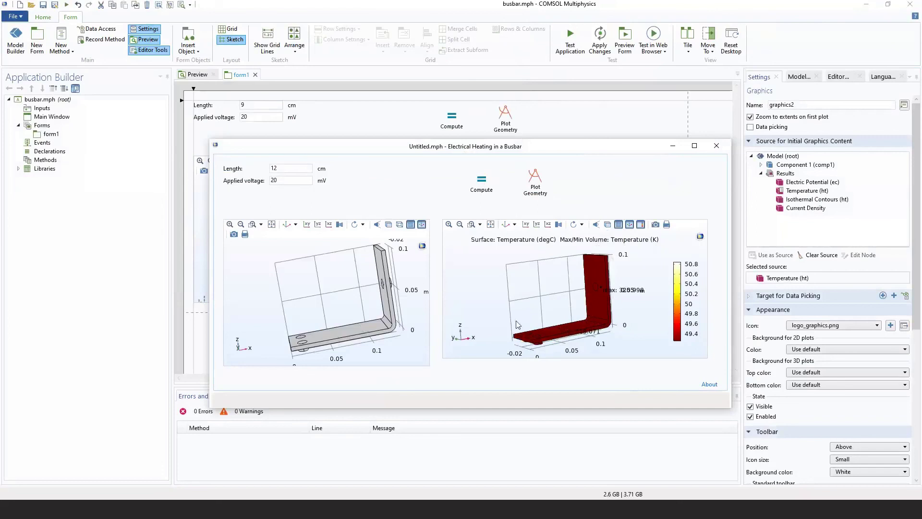
drag(500, 152, 485, 115)
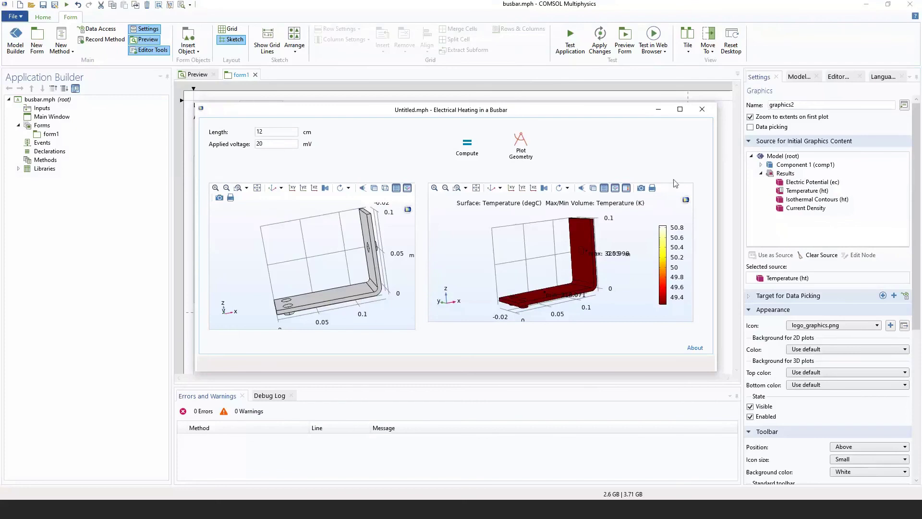
click(706, 114)
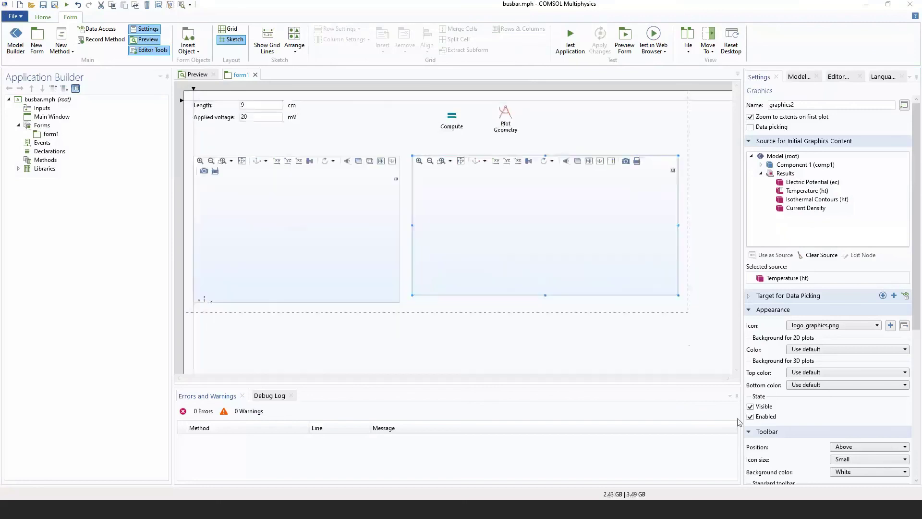